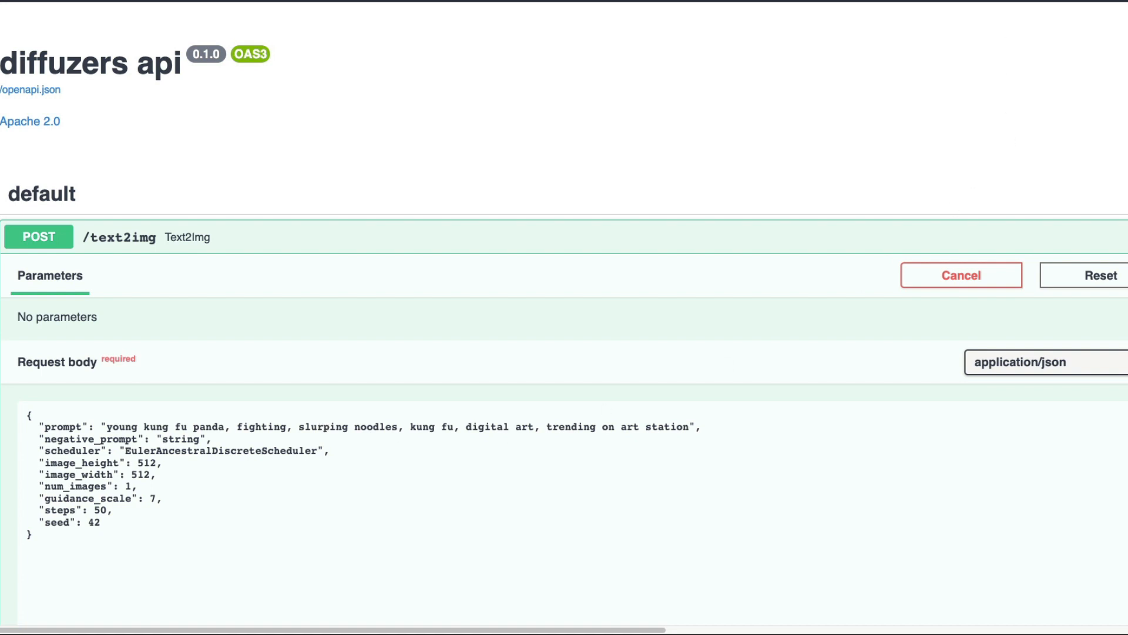
Switch from the Swagger UI docs back to the Stable Diffusion Colab notebook.
click(1010, 12)
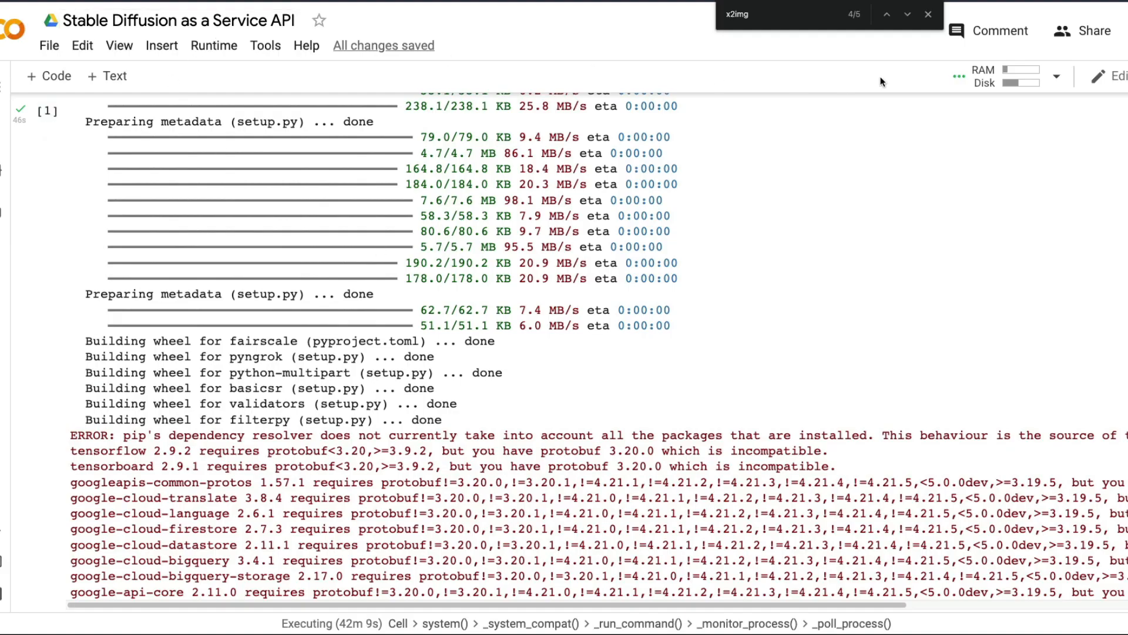
Close the find bar and verify the runtime type is GPU via Runtime > Change runtime type, then cancel.
click(927, 14)
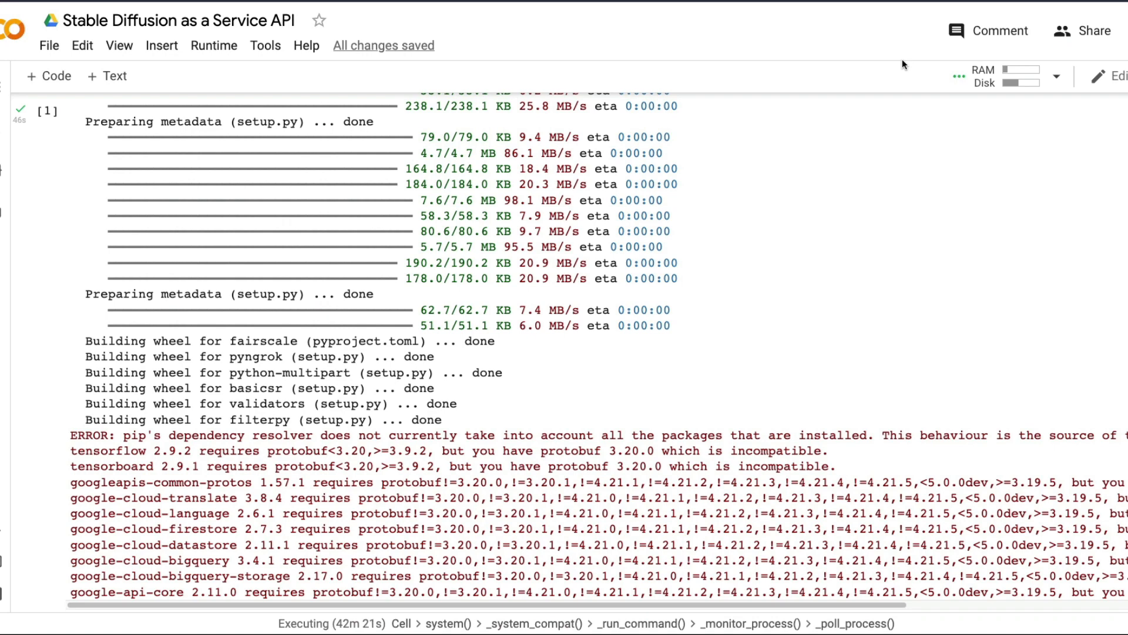
scroll(663, 339, up, 10)
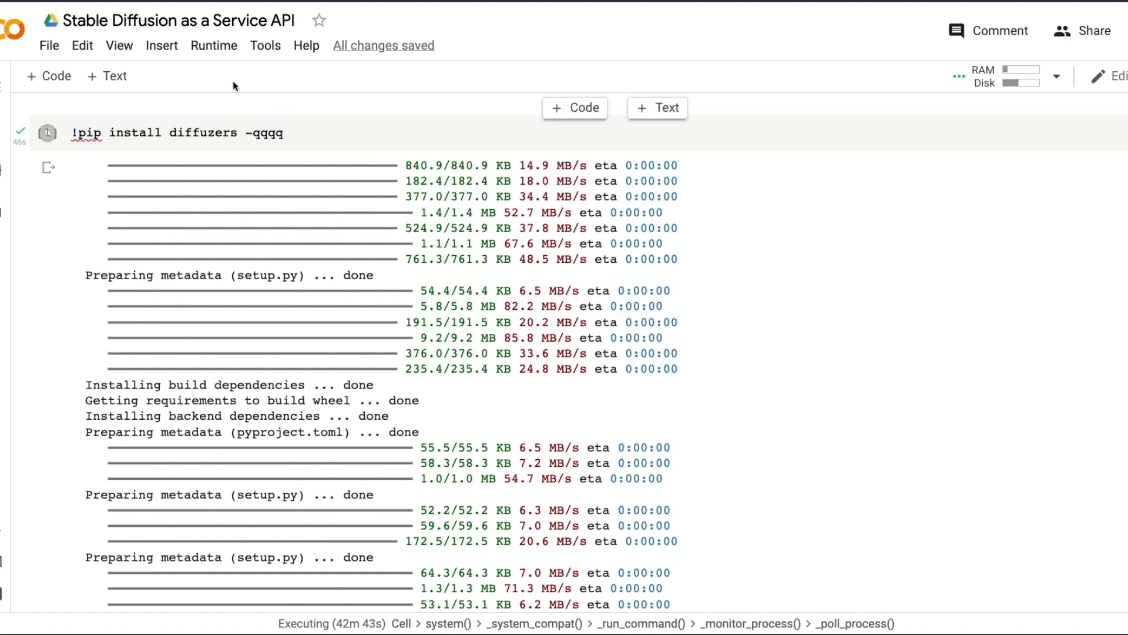
click(214, 46)
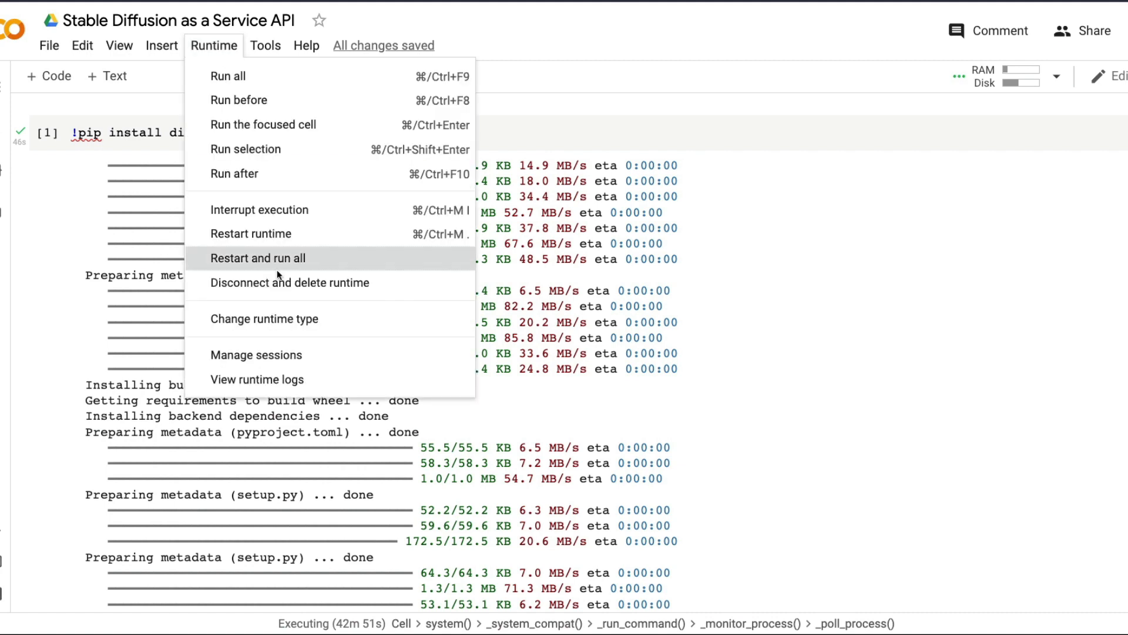
click(279, 318)
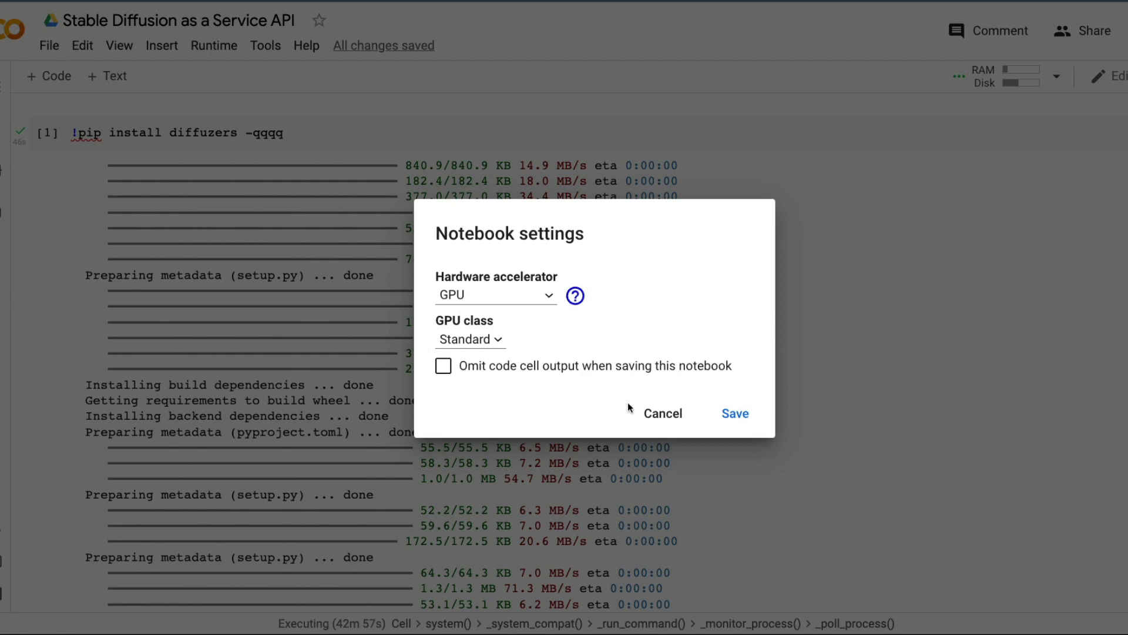
click(667, 413)
click(282, 141)
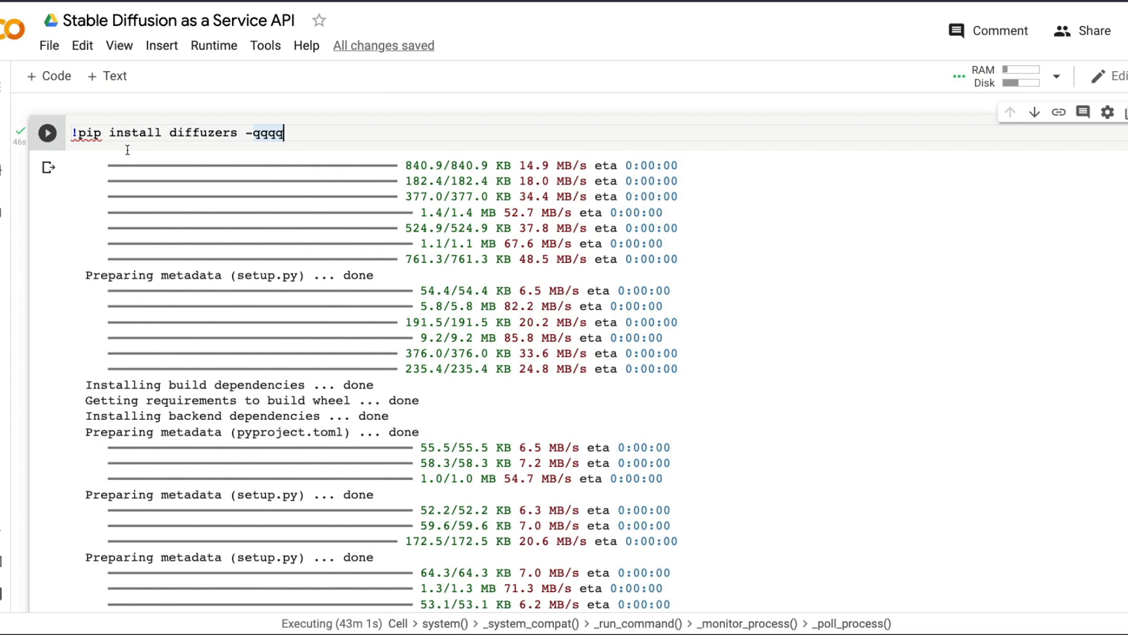
Highlight the package name 'diffuzers' and its 'z' spelling in the pip install cell.
double_click(213, 136)
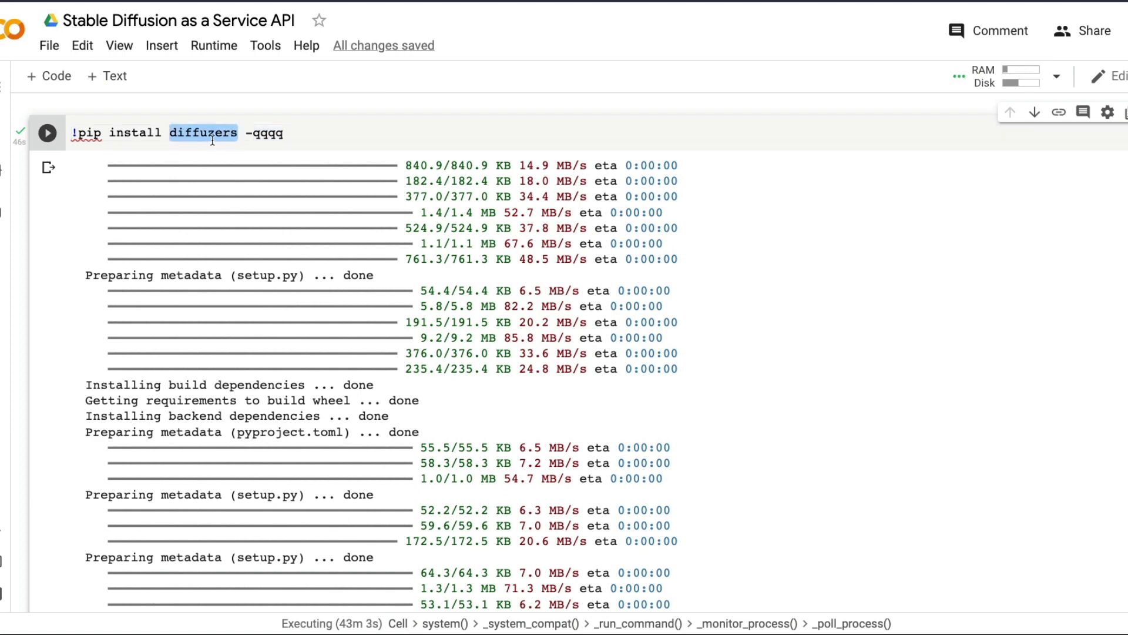
click(214, 136)
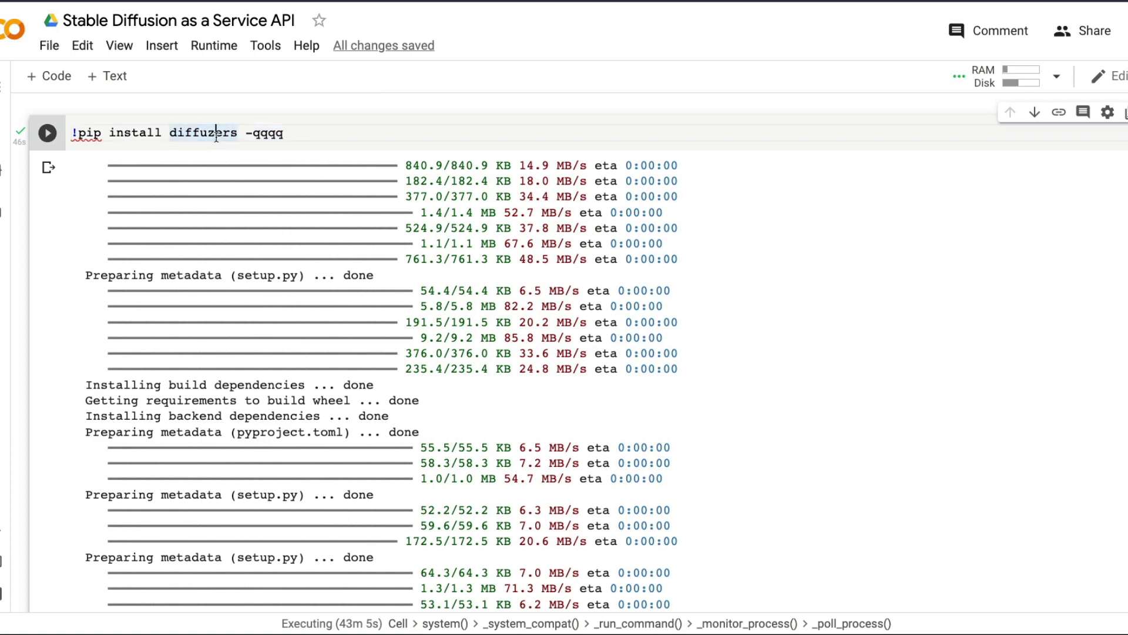
drag(215, 134, 208, 134)
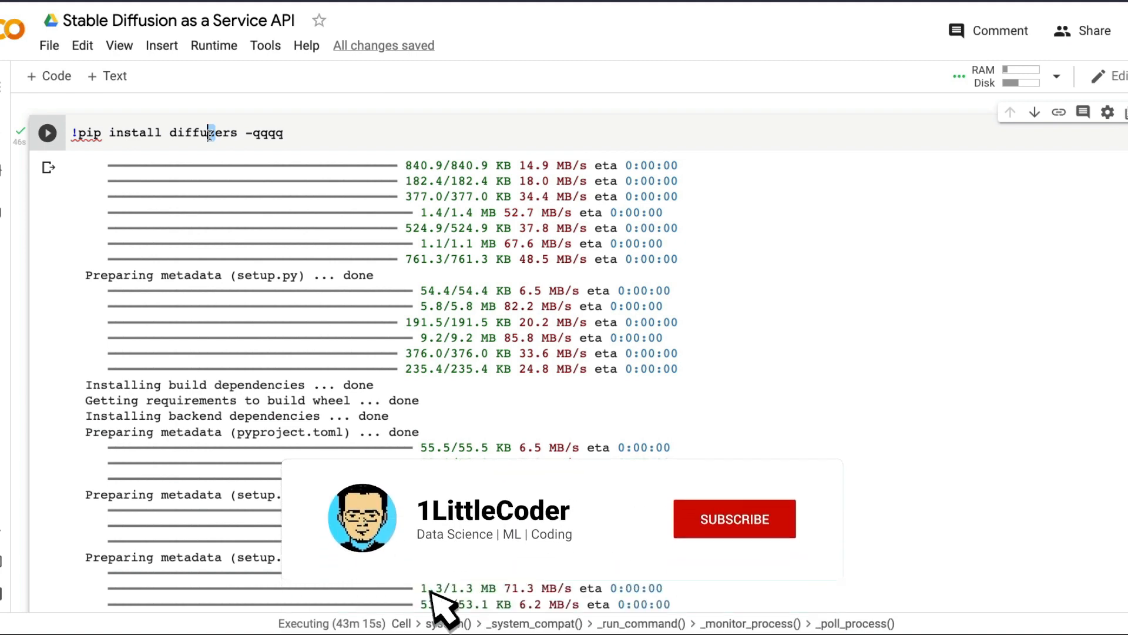
double_click(209, 132)
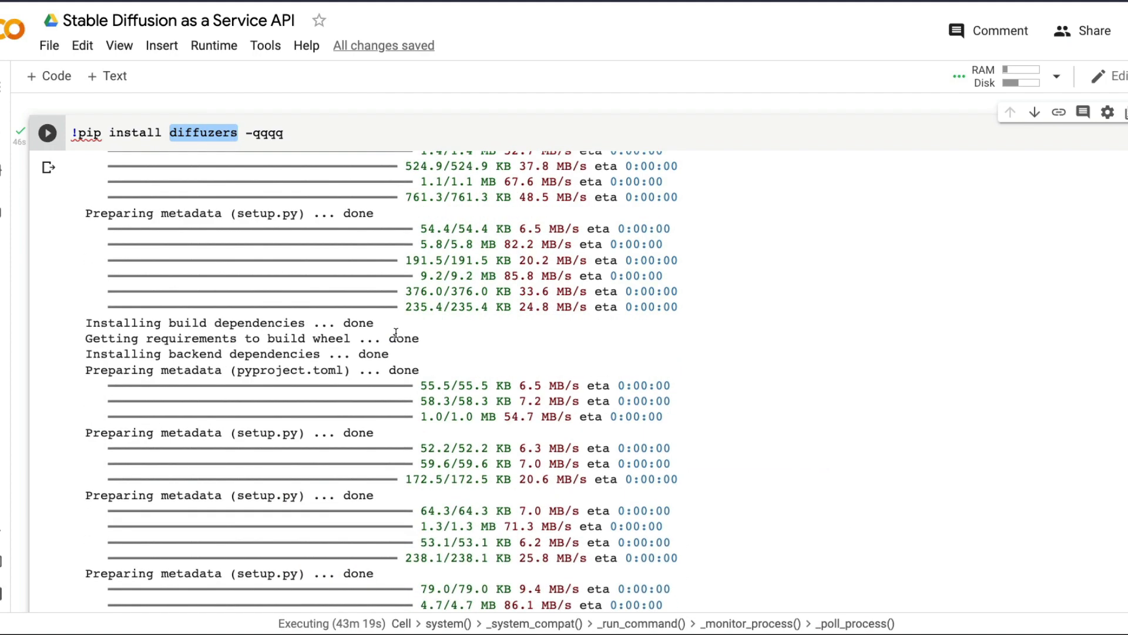
scroll(273, 309, down, 3)
scroll(274, 308, down, 5)
scroll(273, 309, down, 1)
scroll(273, 308, down, 1)
scroll(274, 309, down, 1)
scroll(273, 312, down, 2)
scroll(273, 311, down, 1)
scroll(273, 311, down, 1)
scroll(273, 312, down, 1)
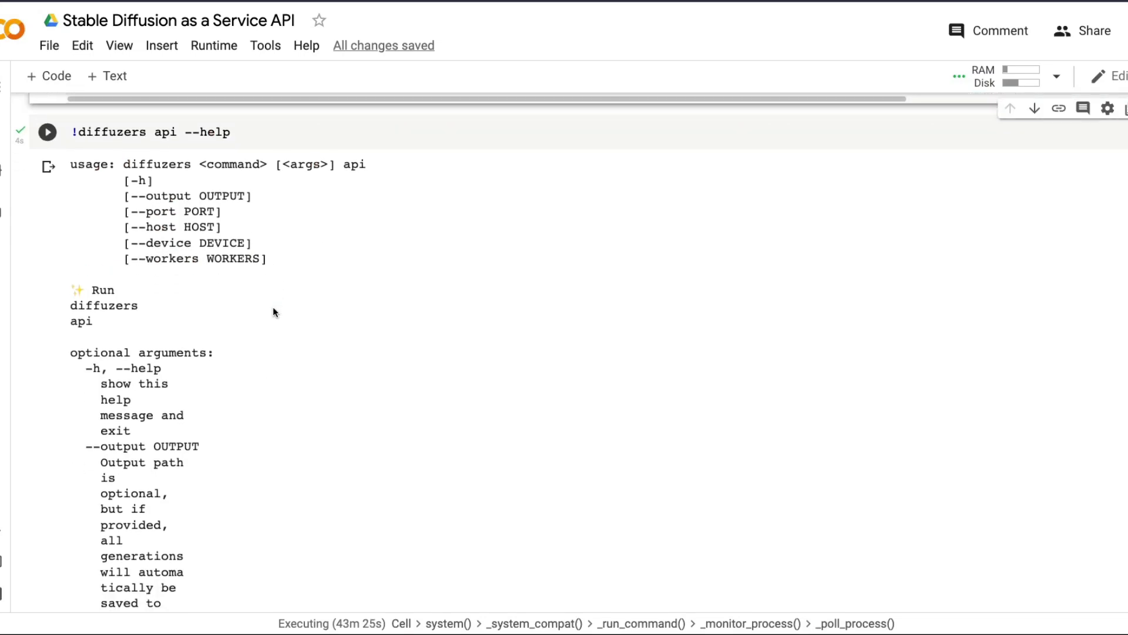
Highlight the parts of the '!diffuzers api --help' command: diffuzers, api and --help.
click(72, 132)
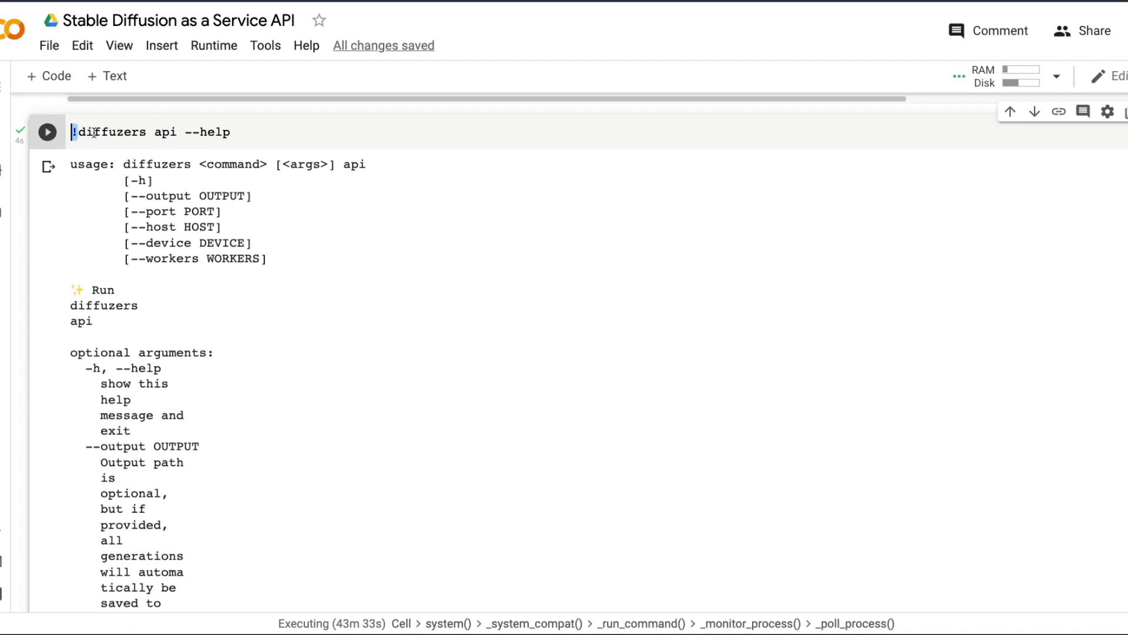
double_click(100, 132)
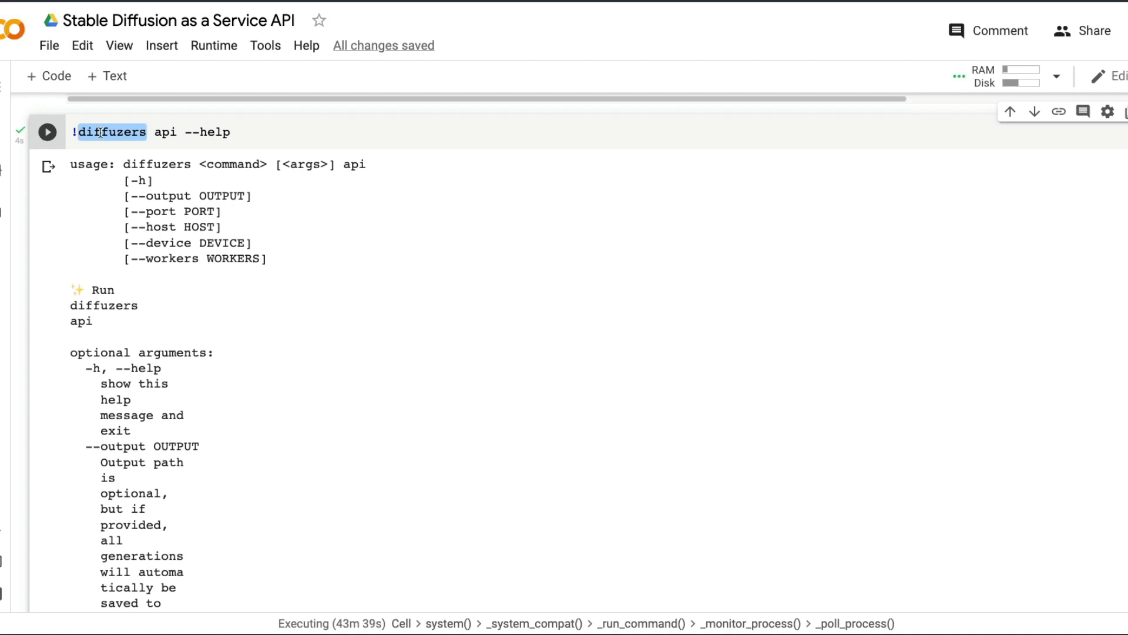
double_click(112, 134)
double_click(168, 134)
drag(185, 137, 234, 137)
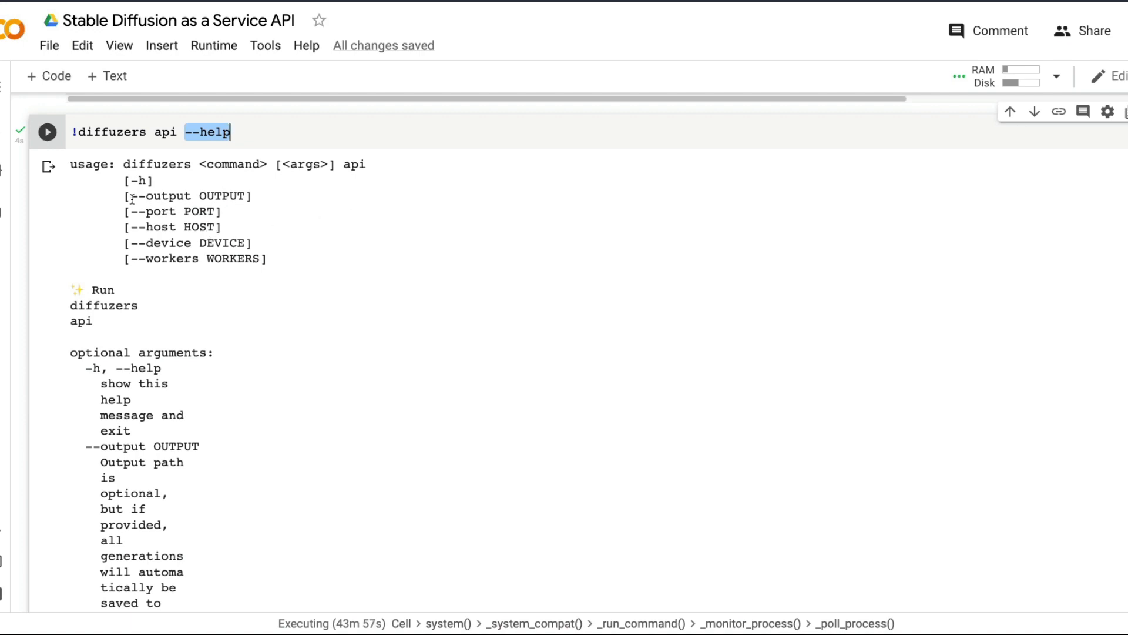
Highlight the --output, --device and --workers options in the help output.
mouse_move(131, 196)
mouse_down()
mouse_move(289, 204)
mouse_move(124, 213)
mouse_move(224, 227)
mouse_move(113, 243)
mouse_up()
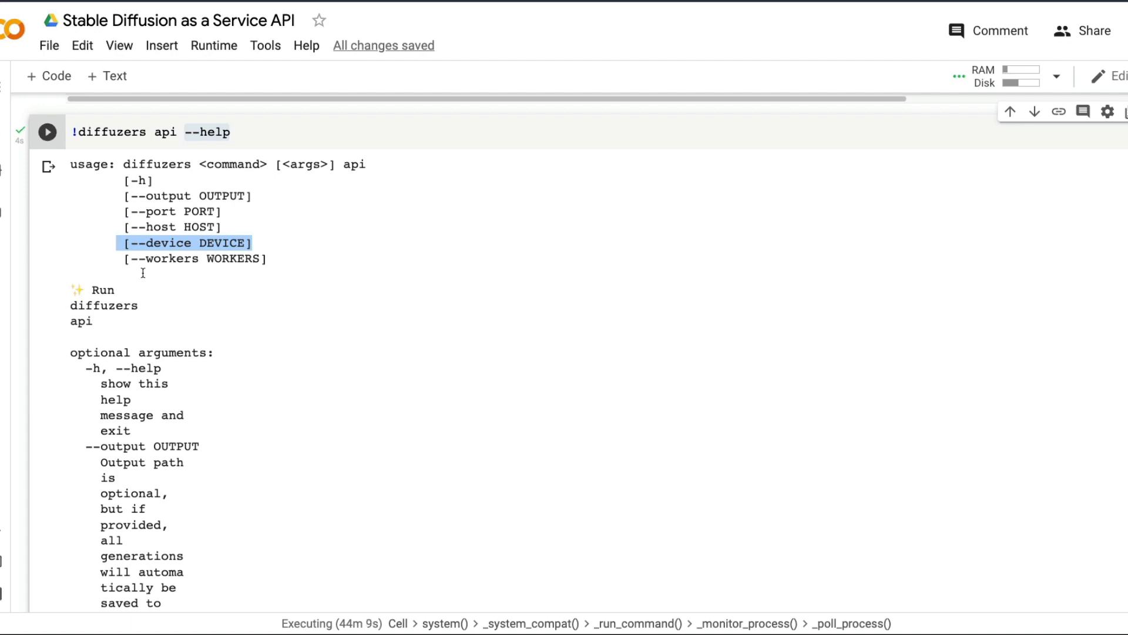
drag(136, 259, 279, 261)
click(279, 260)
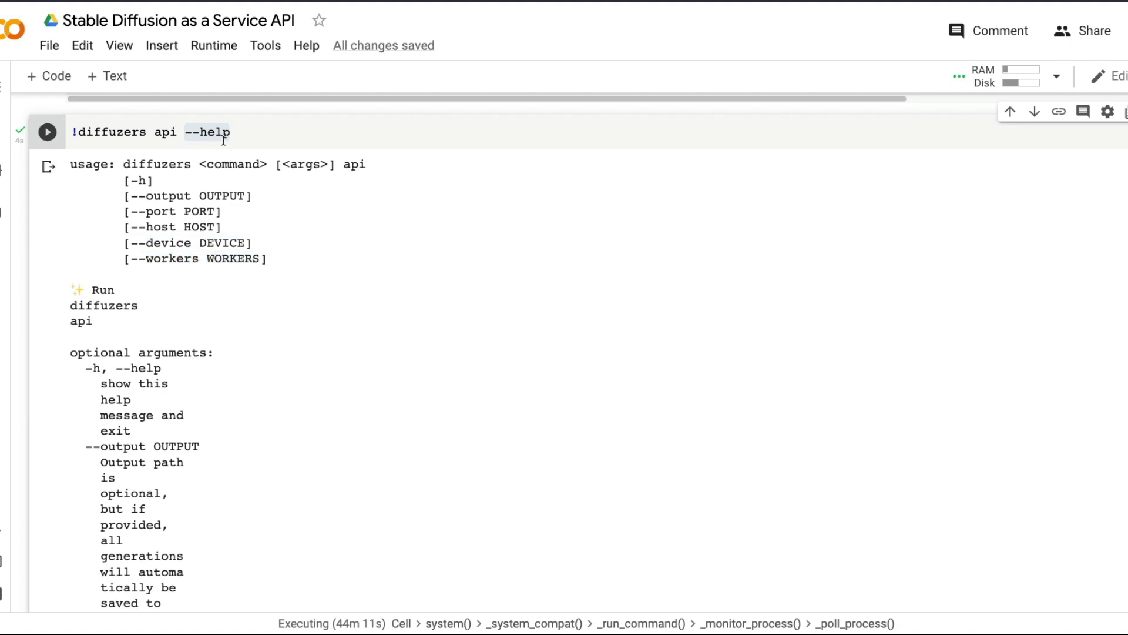
scroll(122, 179, down, 2)
scroll(106, 221, down, 10)
scroll(97, 265, down, 3)
scroll(95, 275, up, 1)
scroll(96, 275, up, 2)
scroll(93, 273, up, 3)
scroll(92, 272, down, 5)
scroll(91, 272, down, 1)
scroll(91, 272, up, 1)
scroll(91, 273, down, 1)
scroll(92, 273, down, 1)
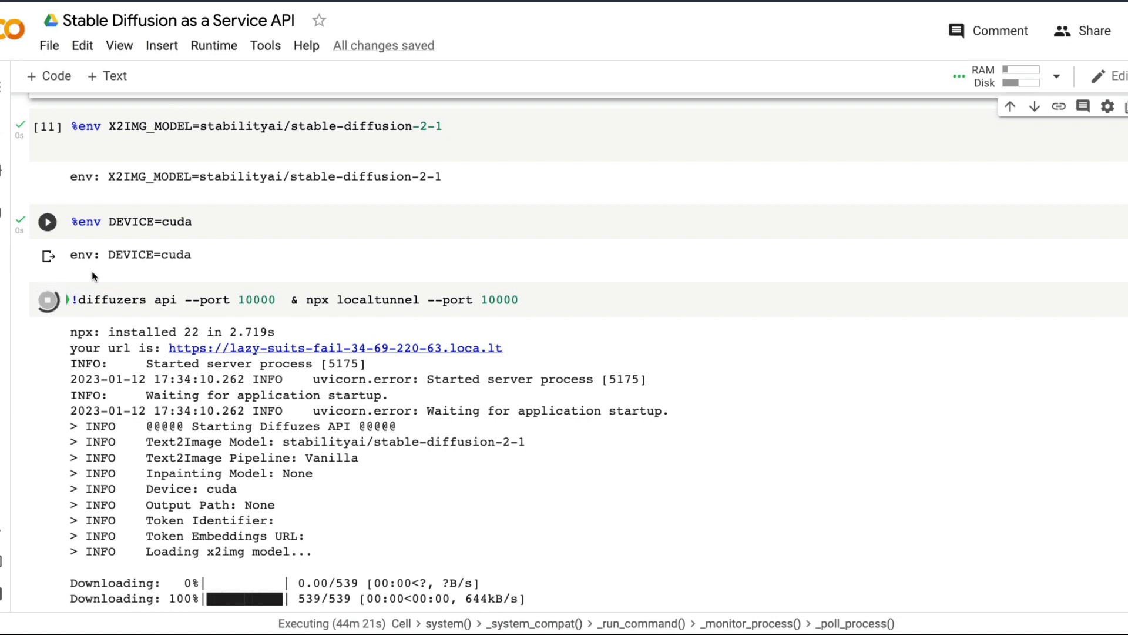
mouse_move(115, 132)
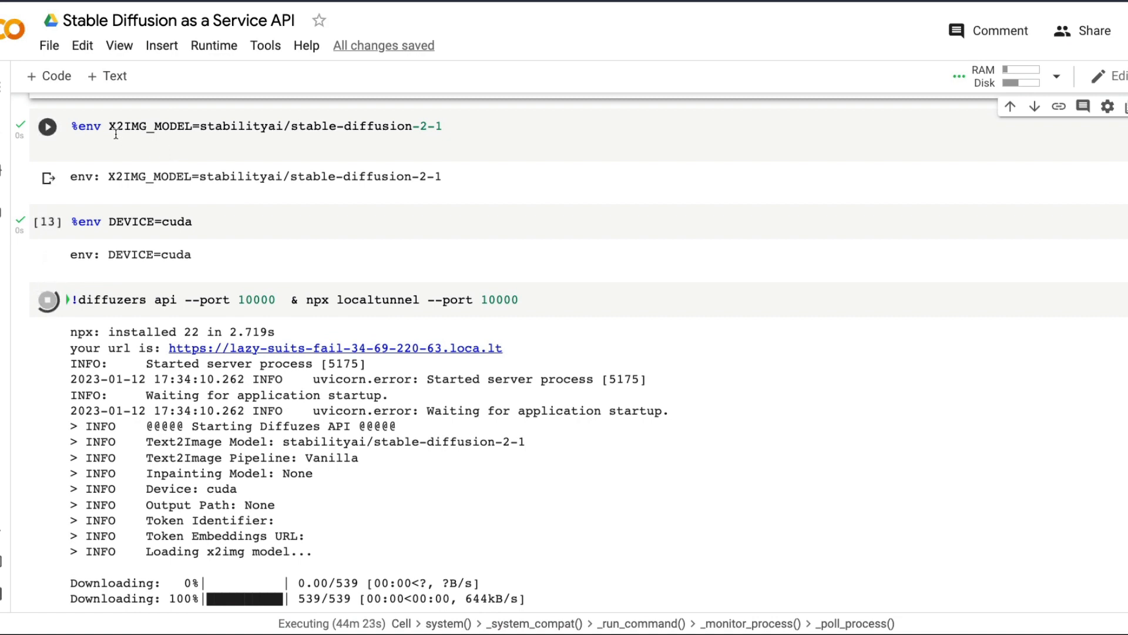
Review the %env X2IMG_MODEL line and insert a new code cell above it for the '#Environment Variable' comment.
drag(109, 125, 196, 135)
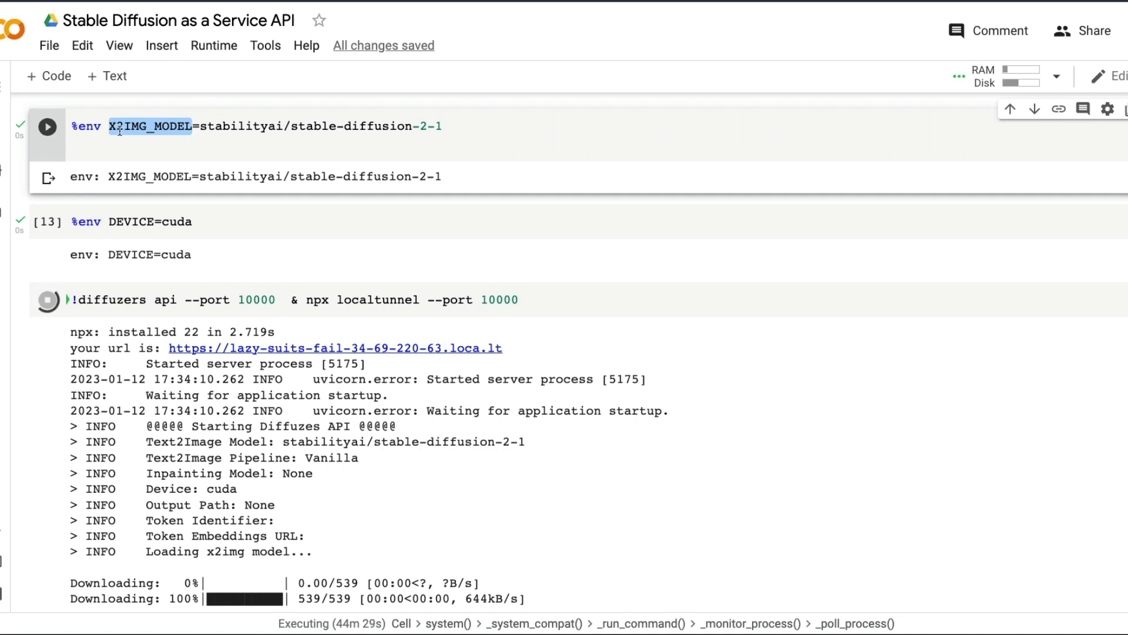
drag(102, 127, 69, 125)
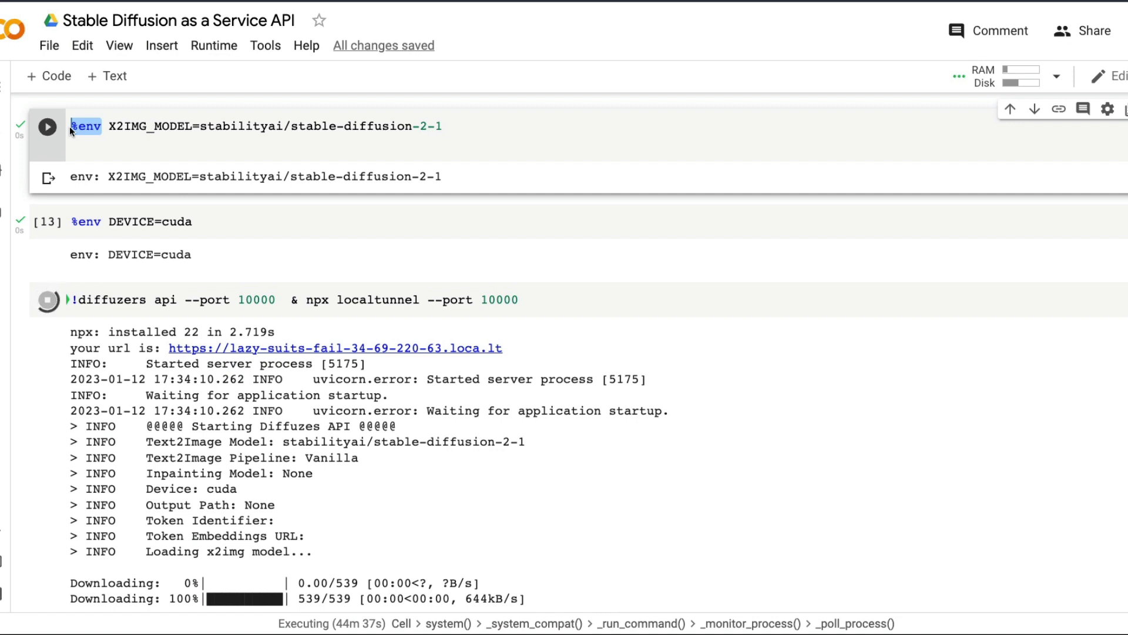
scroll(290, 147, up, 1)
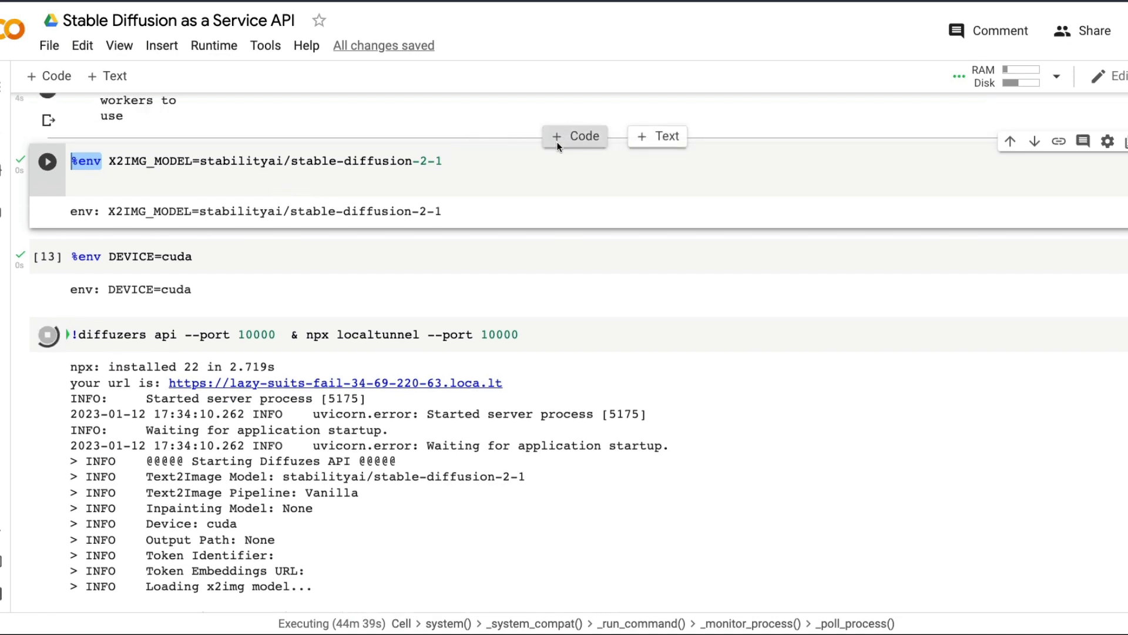
click(559, 139)
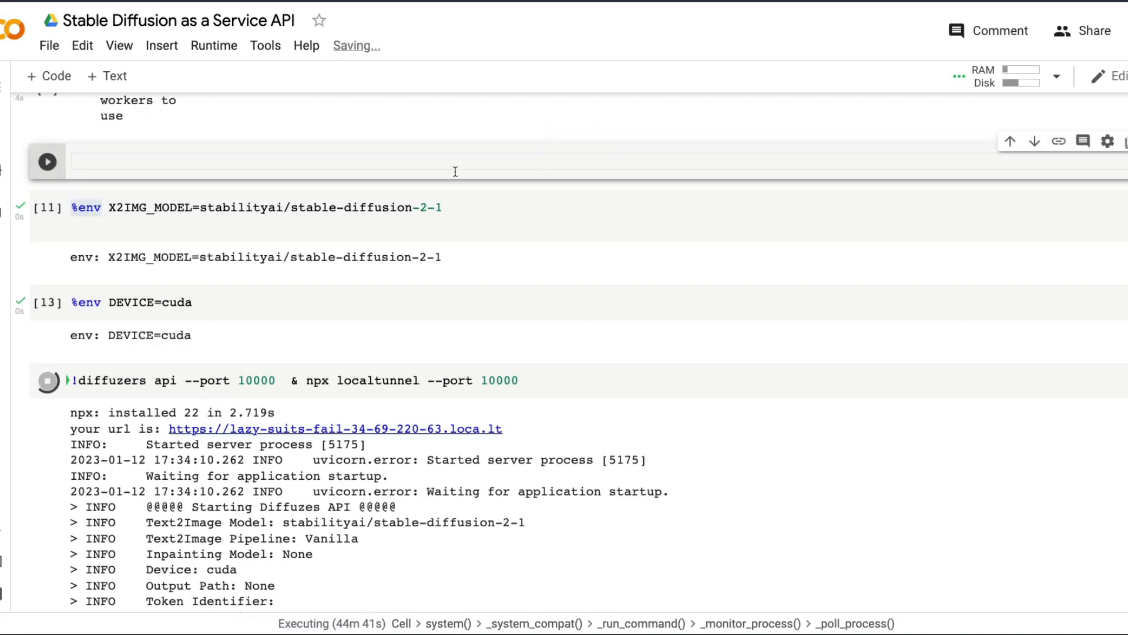
text(!export)
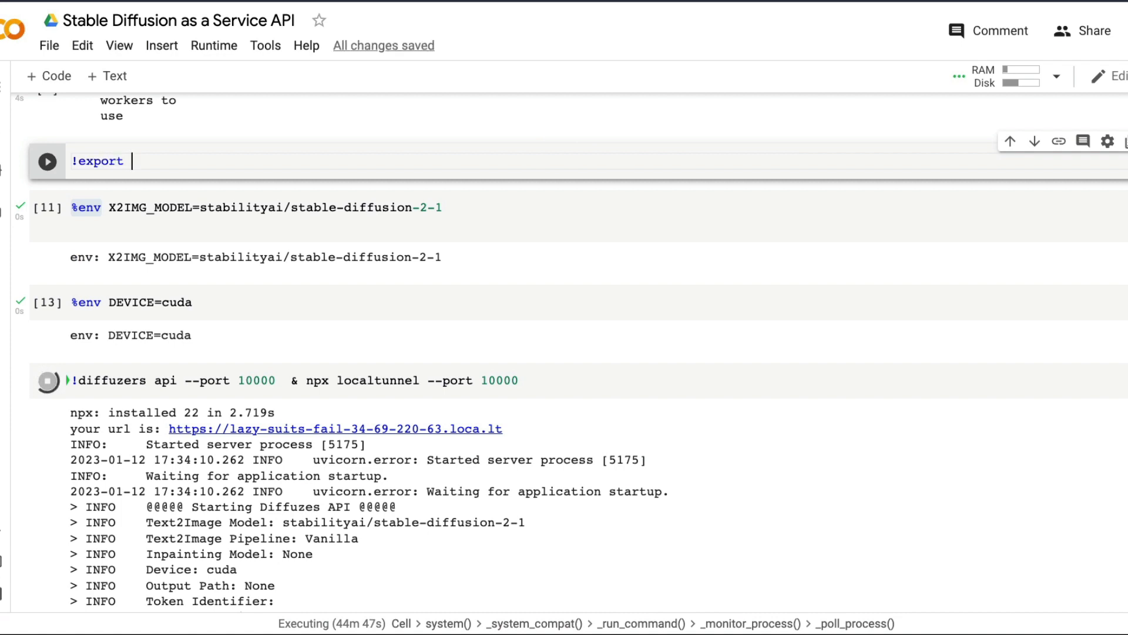
key(ctrl+a)
key(BackSpace)
text(#Environment Variable)
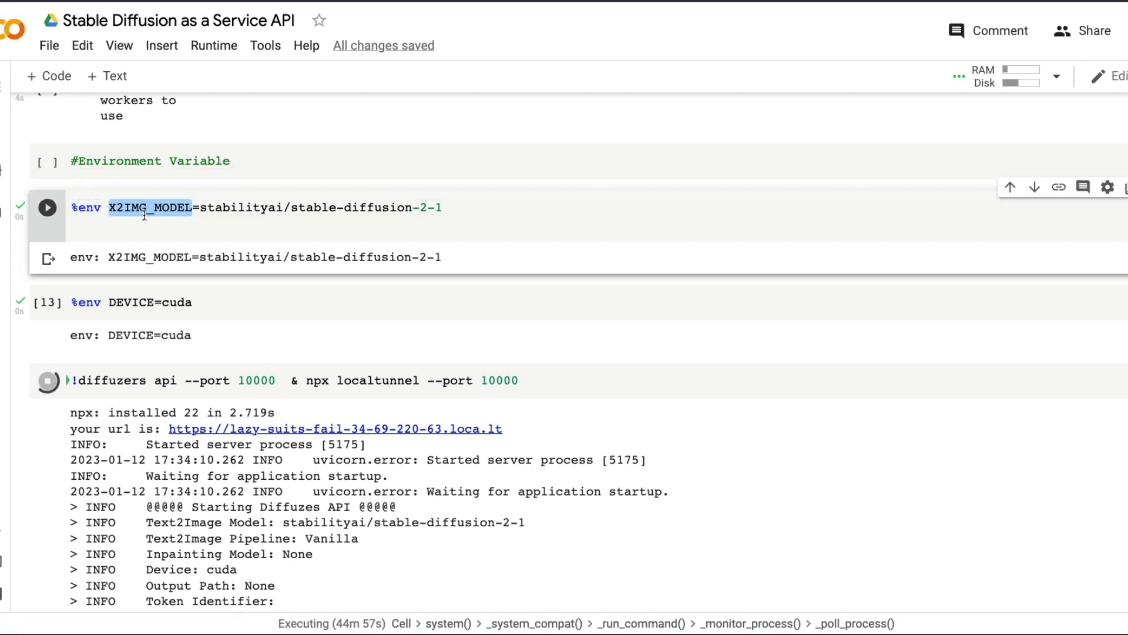
mouse_move(142, 304)
drag(154, 304, 116, 303)
drag(200, 209, 449, 216)
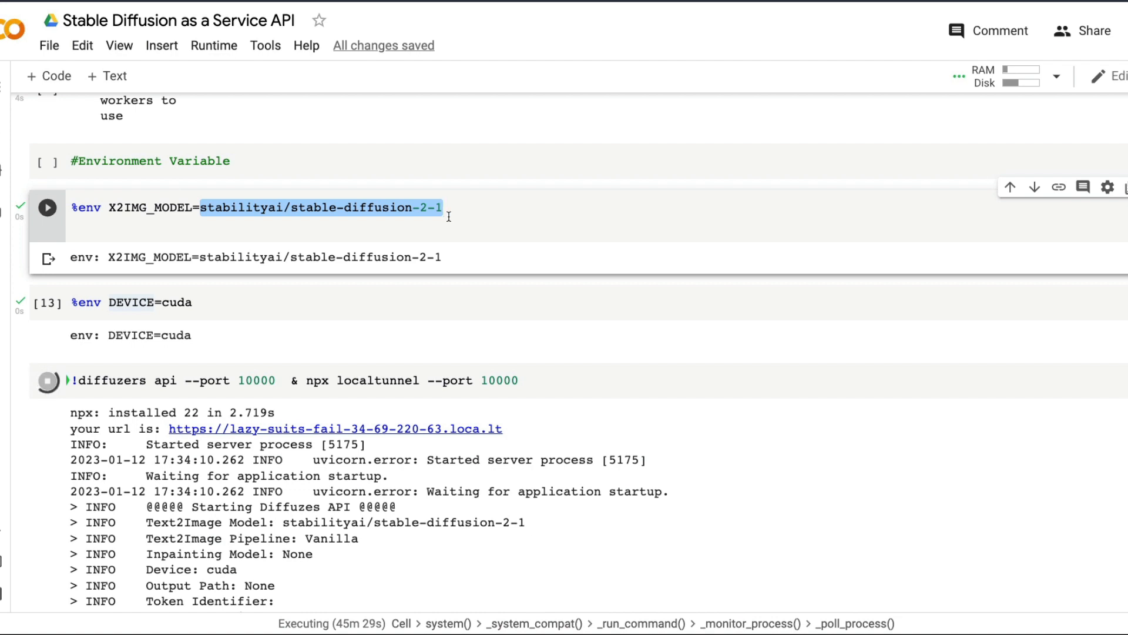
click(449, 217)
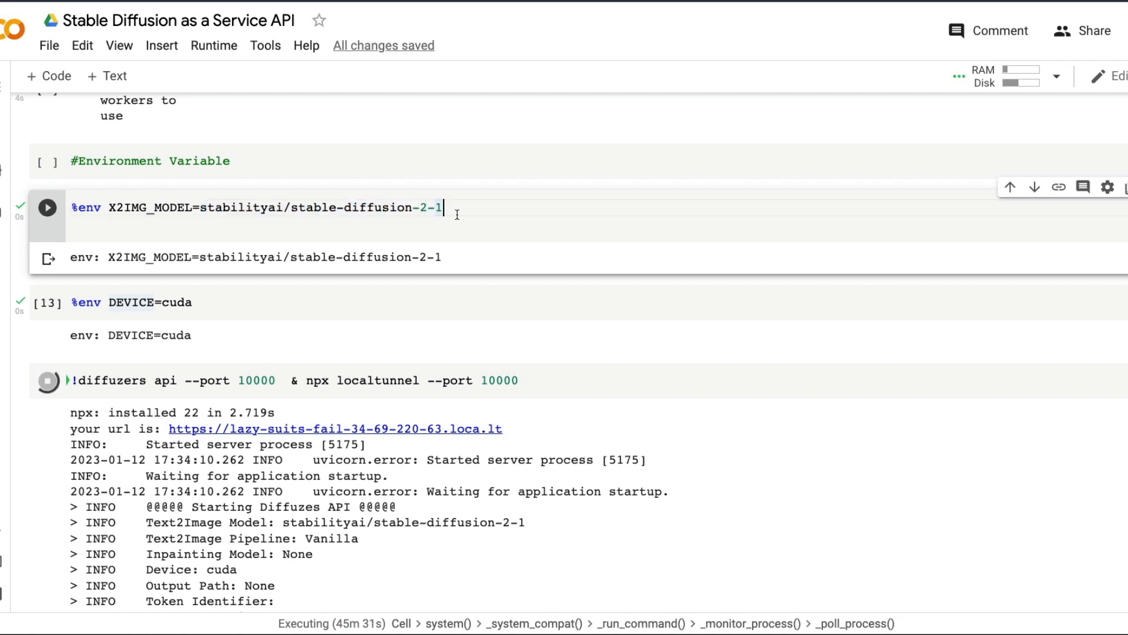
drag(457, 214, 203, 216)
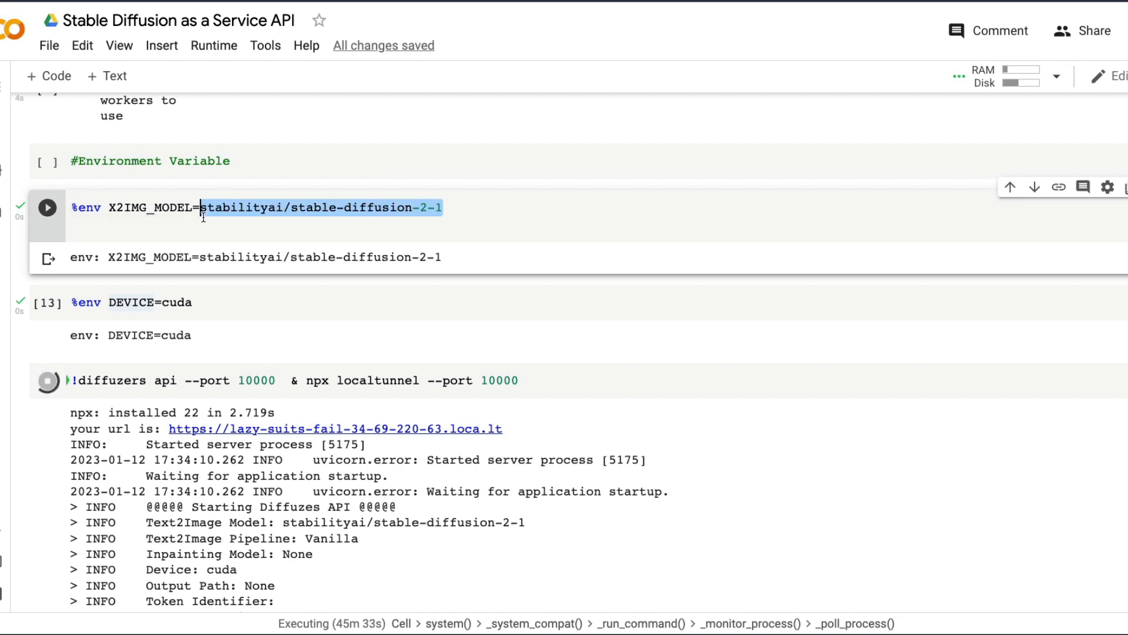
mouse_move(177, 306)
drag(162, 302, 231, 301)
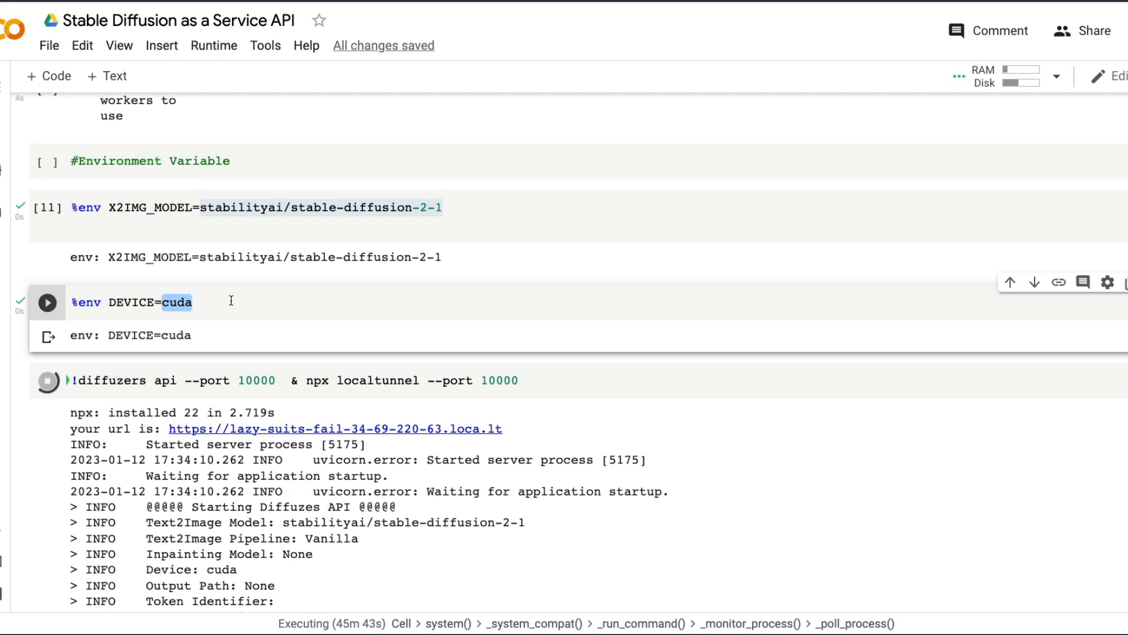
click(231, 301)
mouse_move(215, 240)
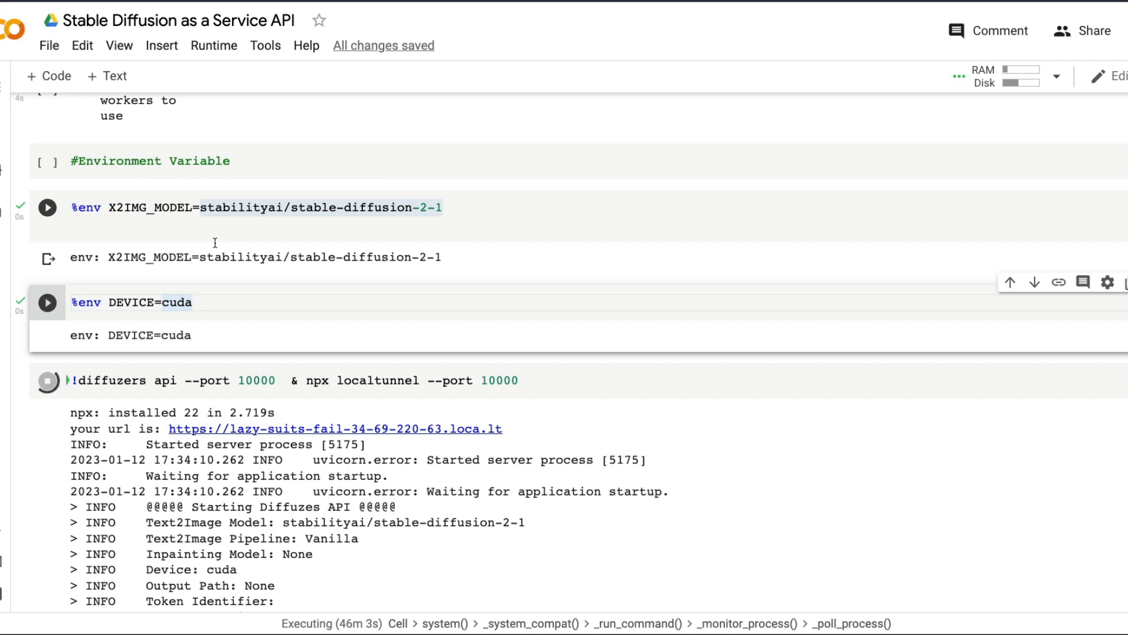
scroll(192, 283, down, 2)
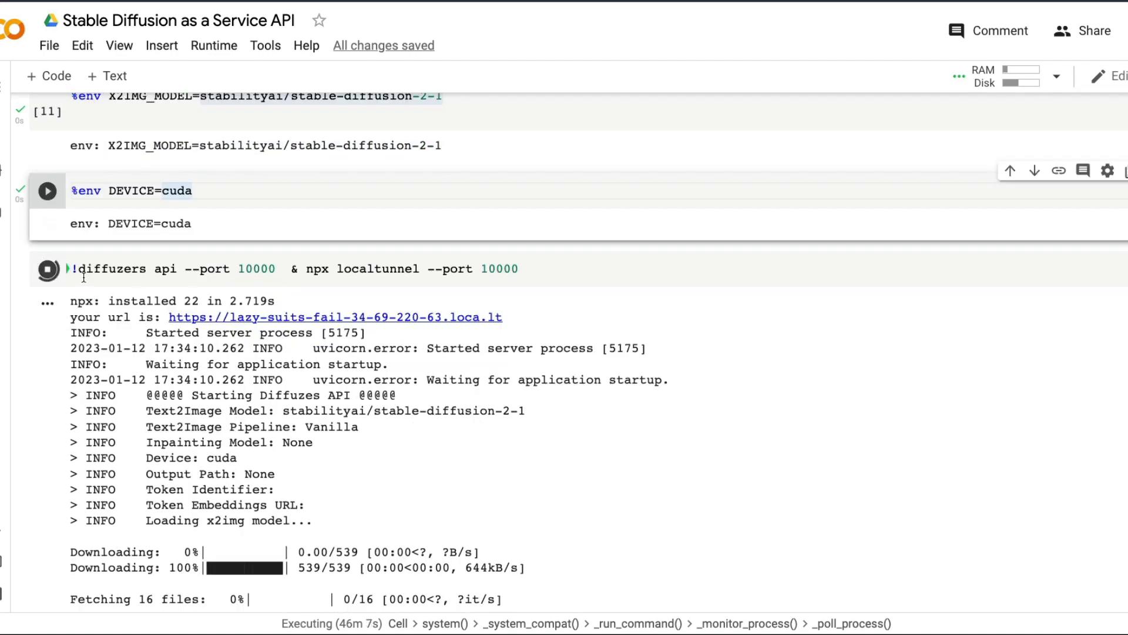
mouse_move(47, 380)
drag(76, 269, 283, 271)
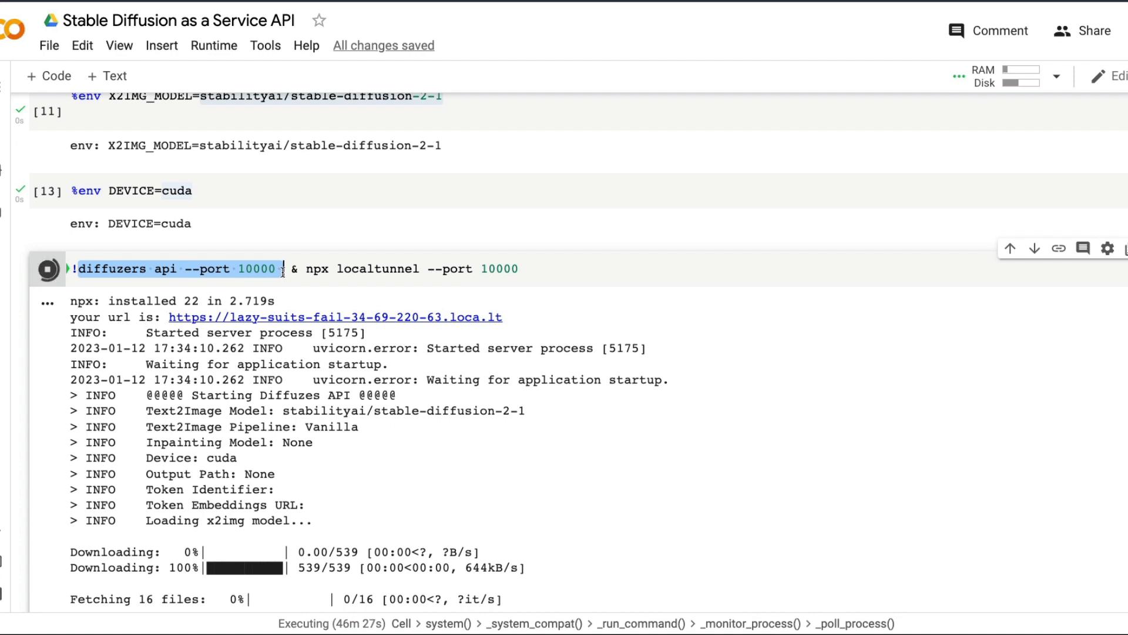
click(309, 271)
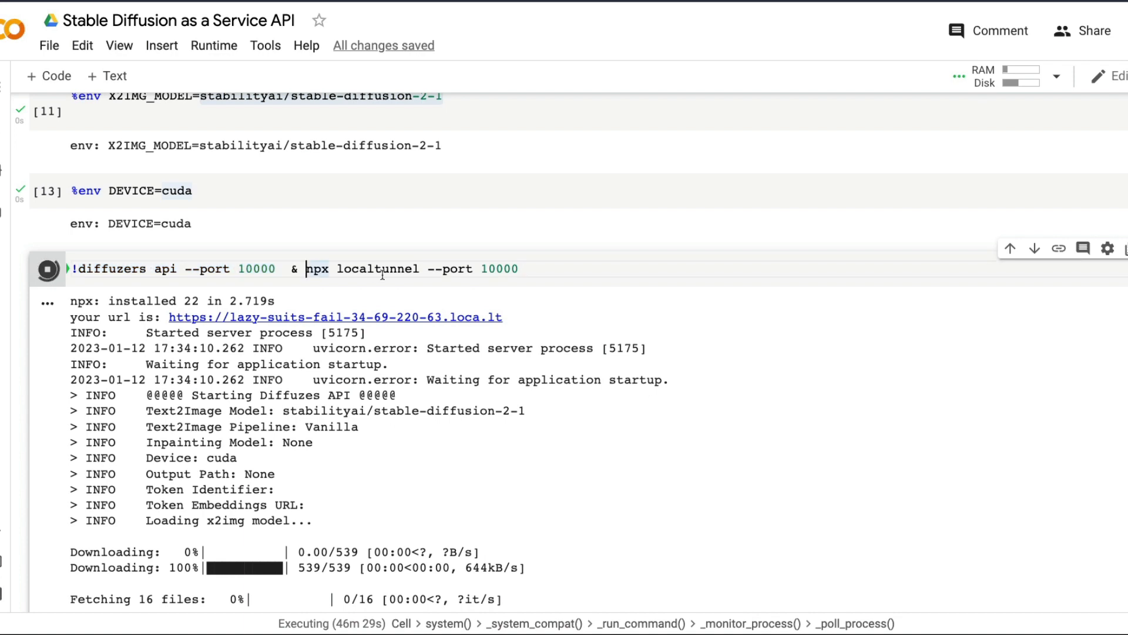
double_click(380, 271)
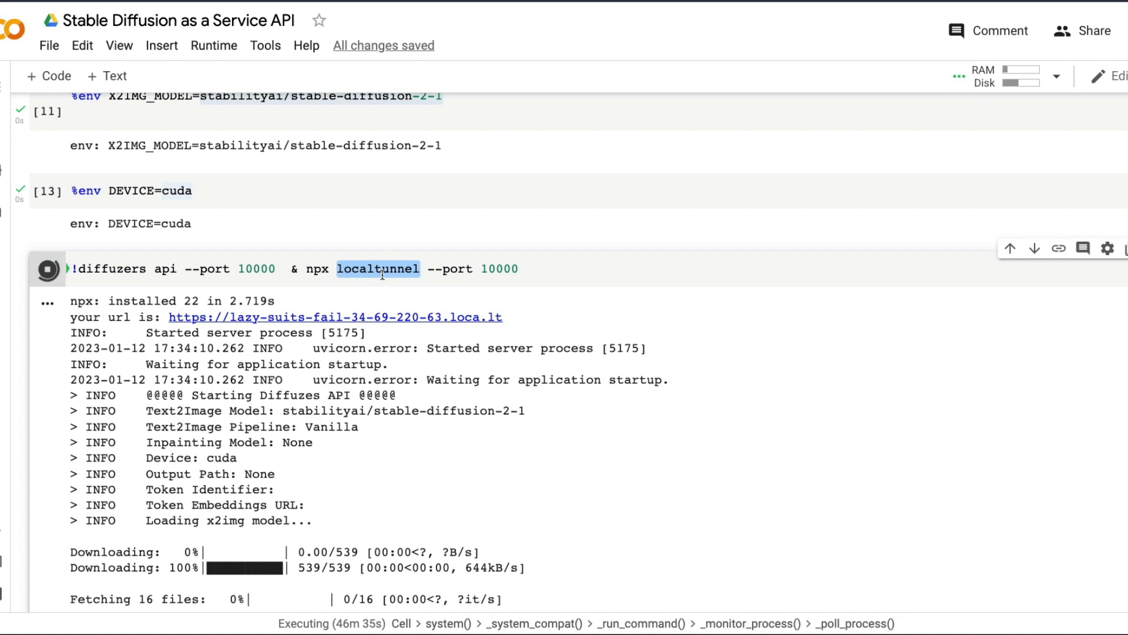
click(382, 273)
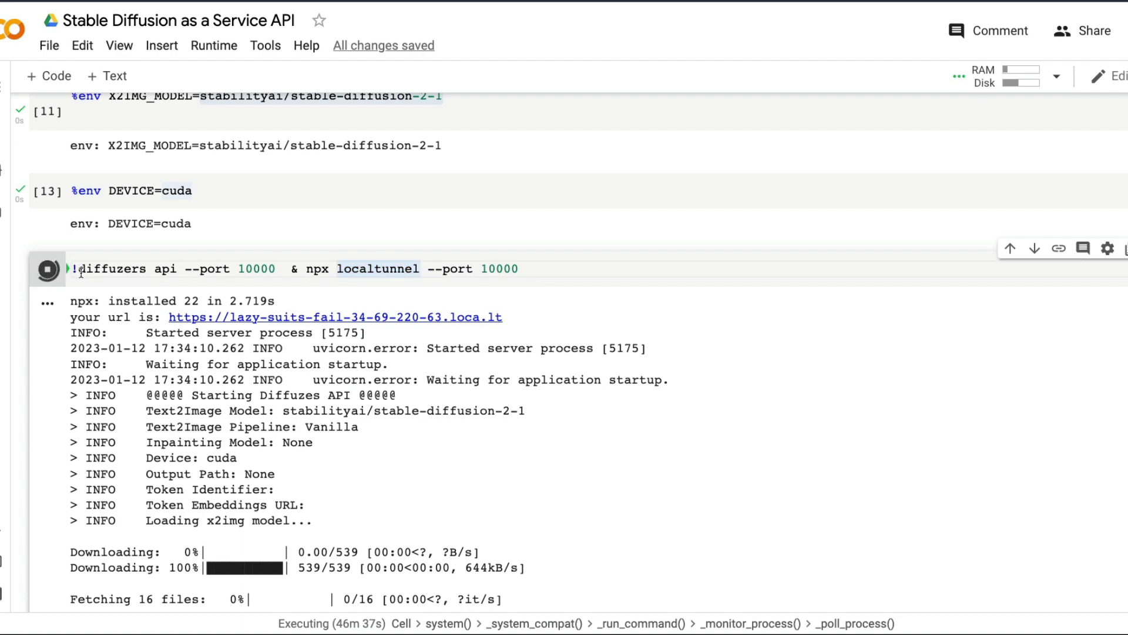
drag(75, 268, 277, 271)
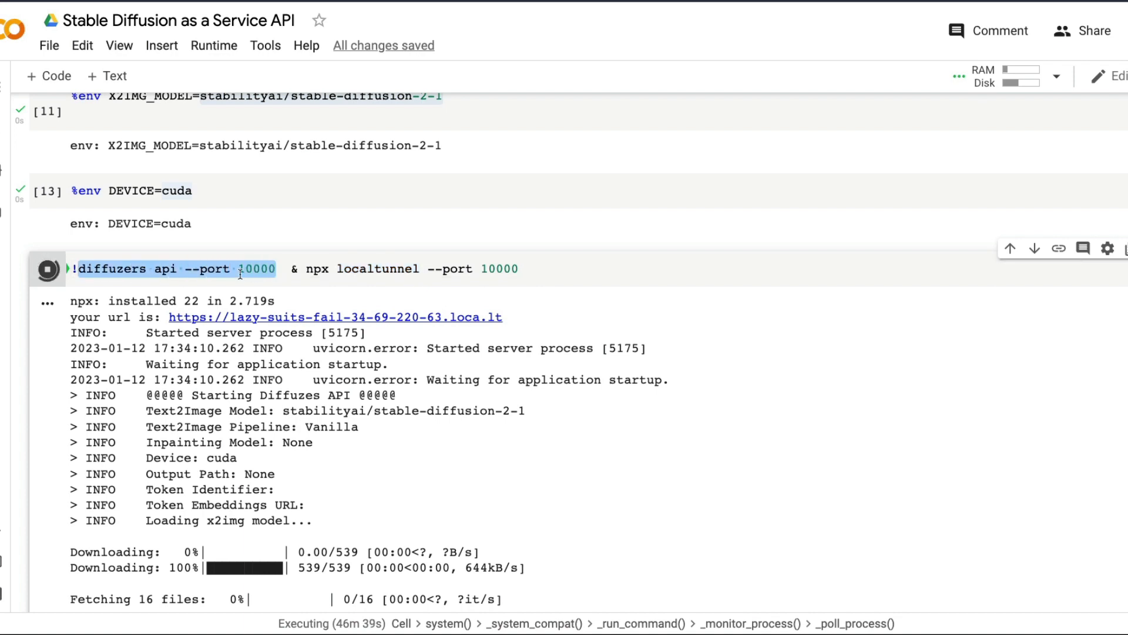
click(268, 272)
triple_click(268, 272)
click(284, 272)
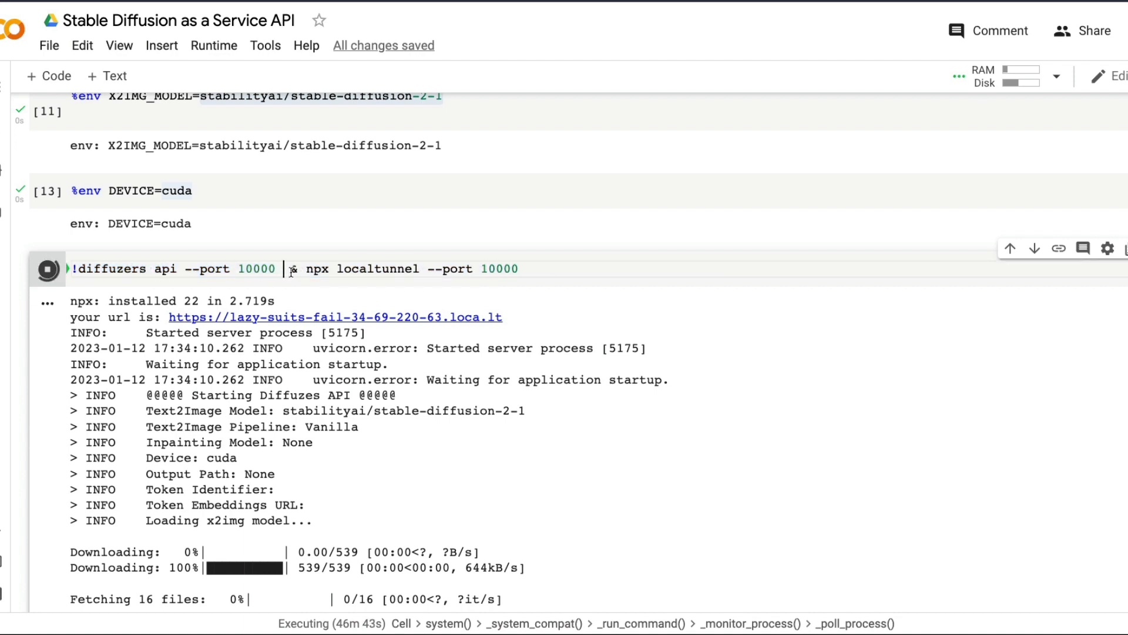
double_click(295, 270)
click(293, 270)
drag(305, 273, 520, 269)
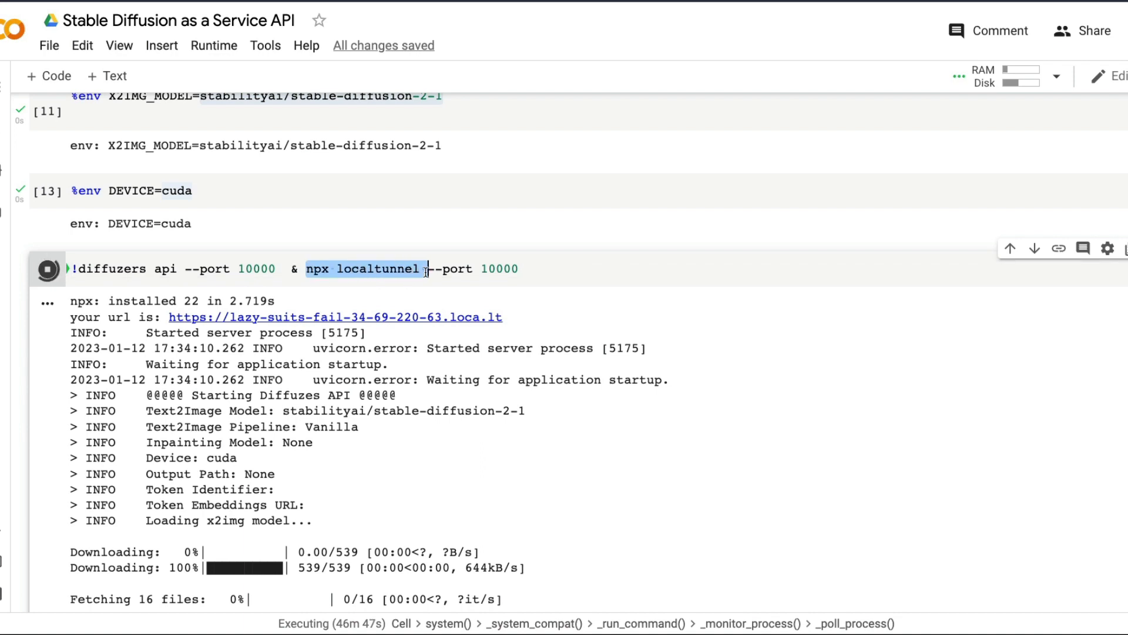
click(521, 268)
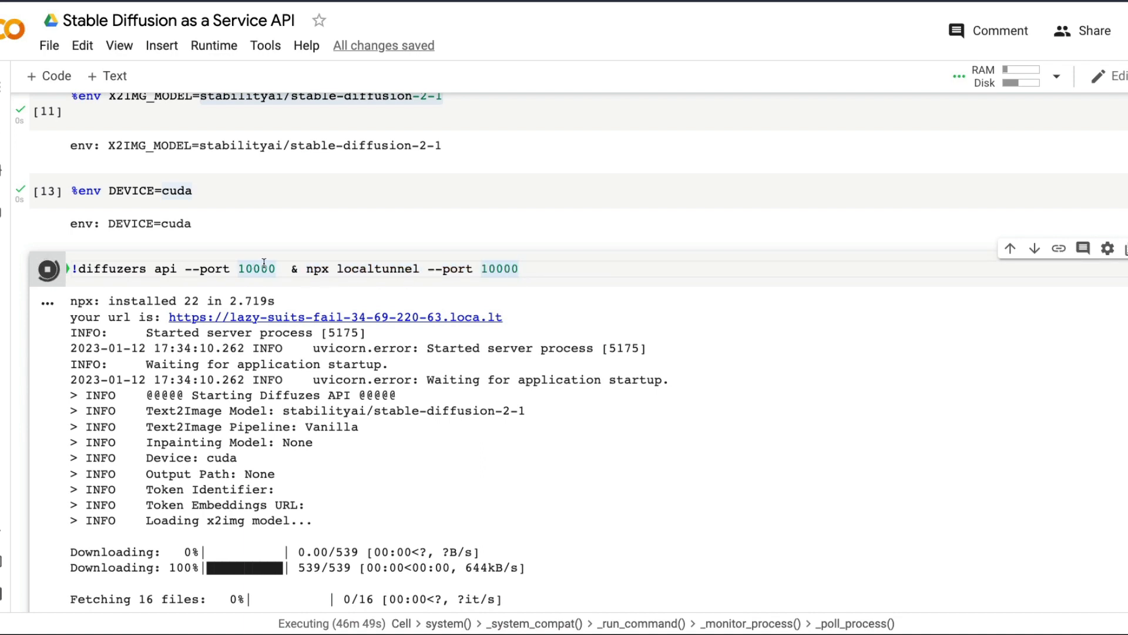
drag(284, 269, 74, 275)
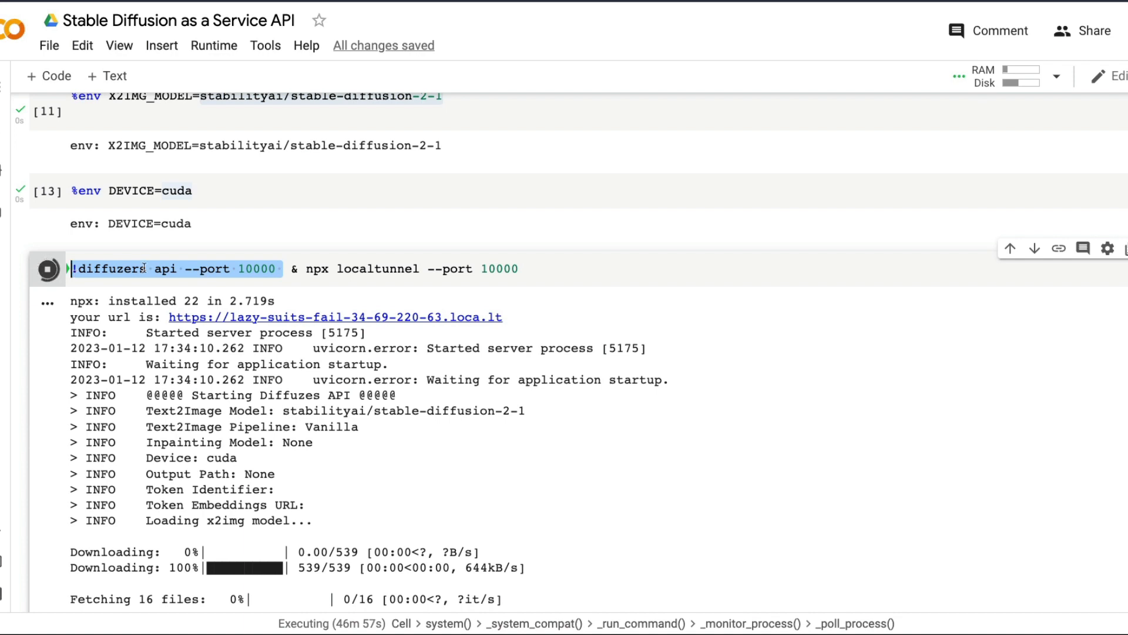
click(316, 274)
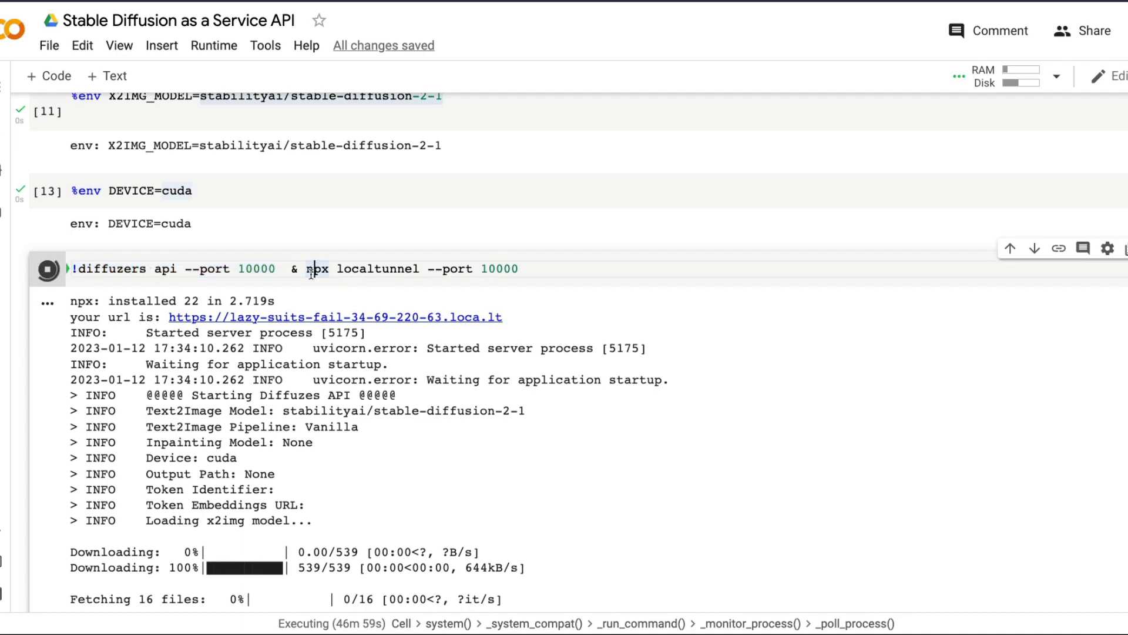
drag(307, 272, 518, 279)
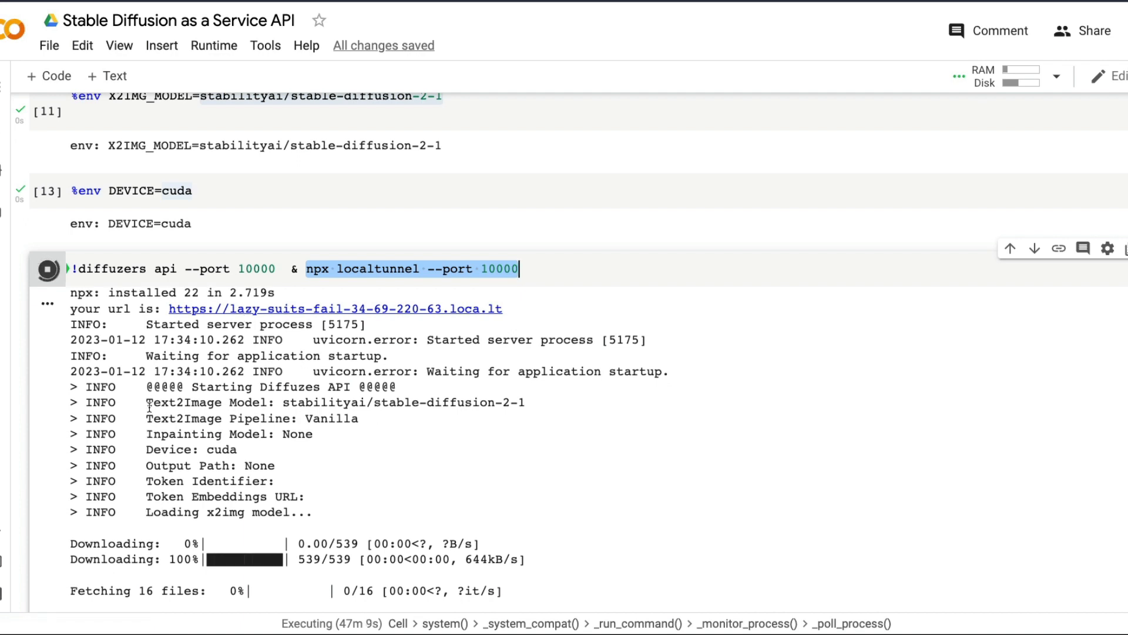
drag(147, 403, 537, 411)
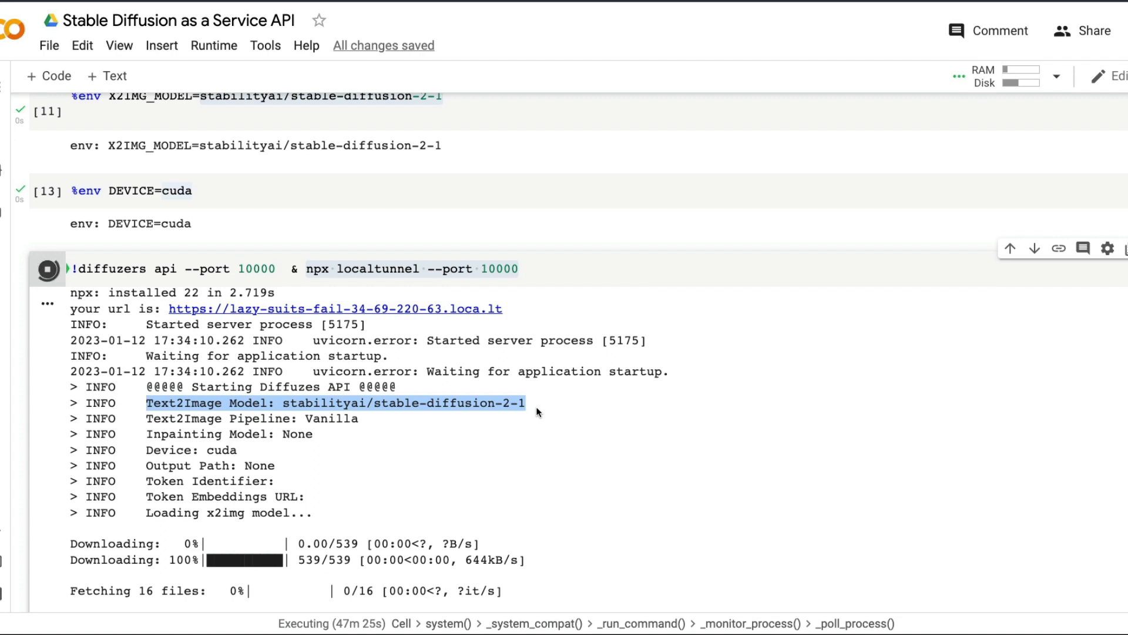
scroll(526, 398, down, 1)
scroll(526, 399, down, 5)
scroll(526, 399, up, 5)
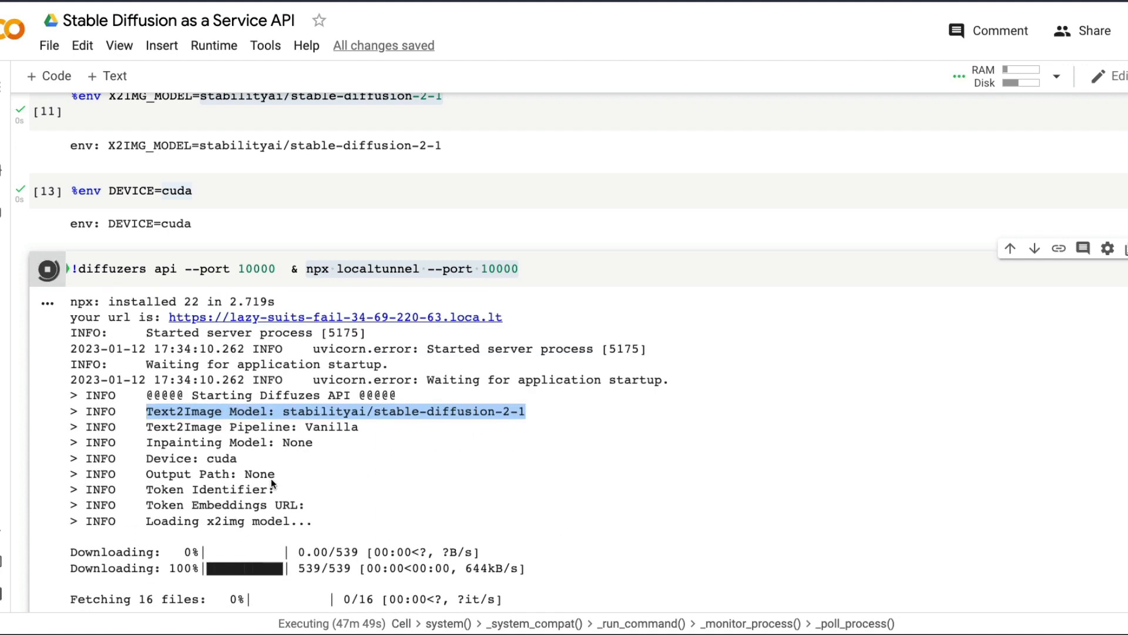
click(323, 391)
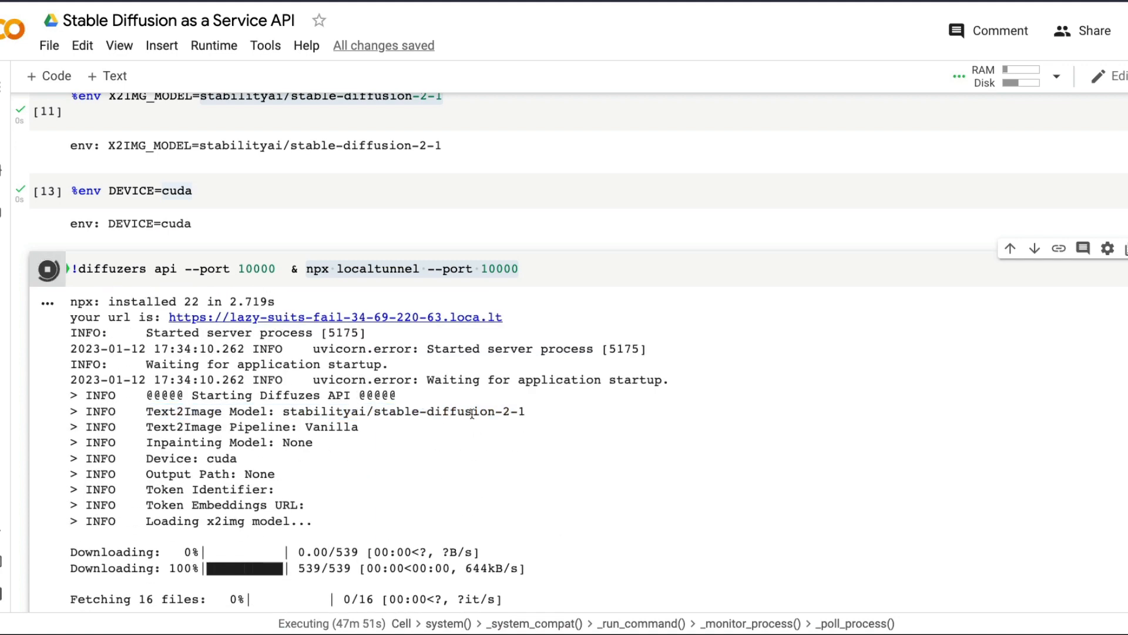
drag(526, 411, 279, 414)
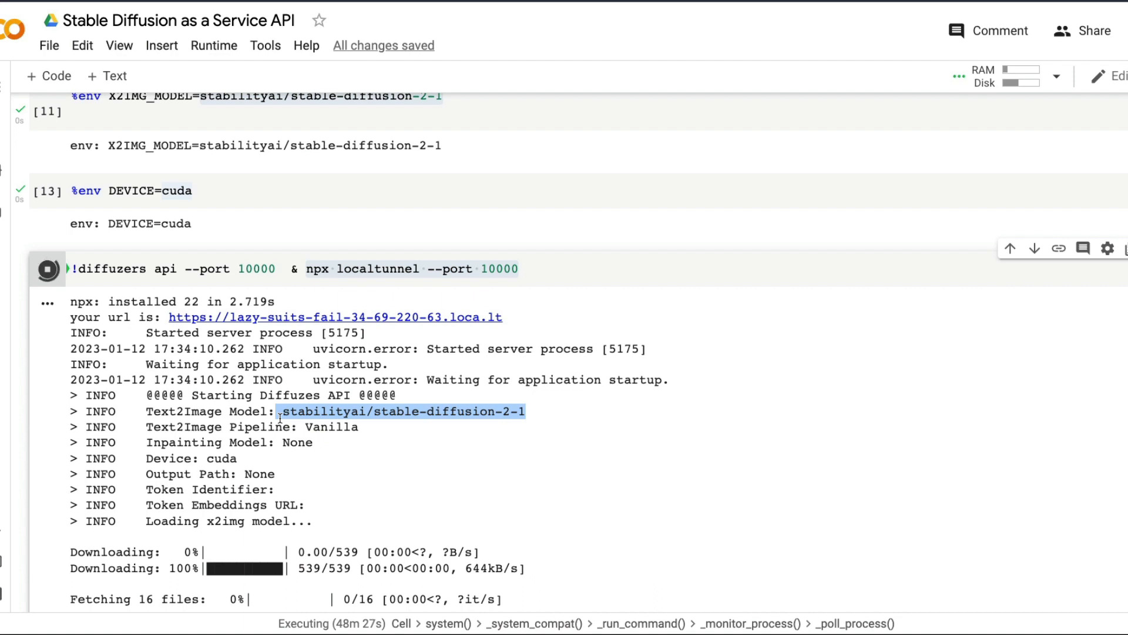
Edit the localtunnel page address to append /docs and load the diffuzers api Swagger UI.
click(331, 410)
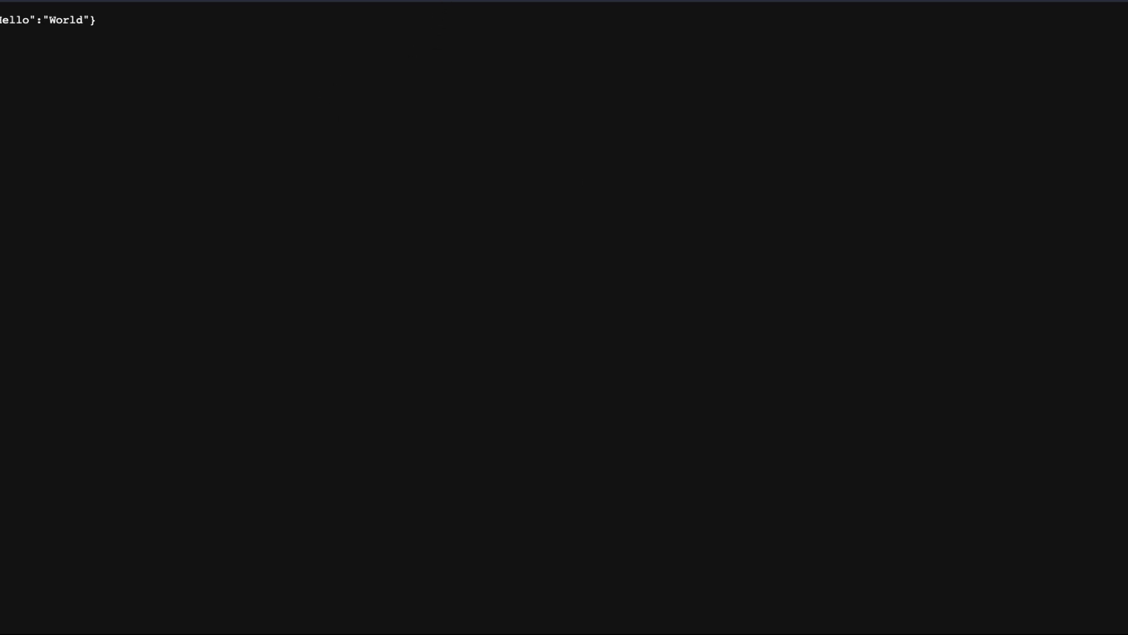
key(ctrl+l)
text(:10000)
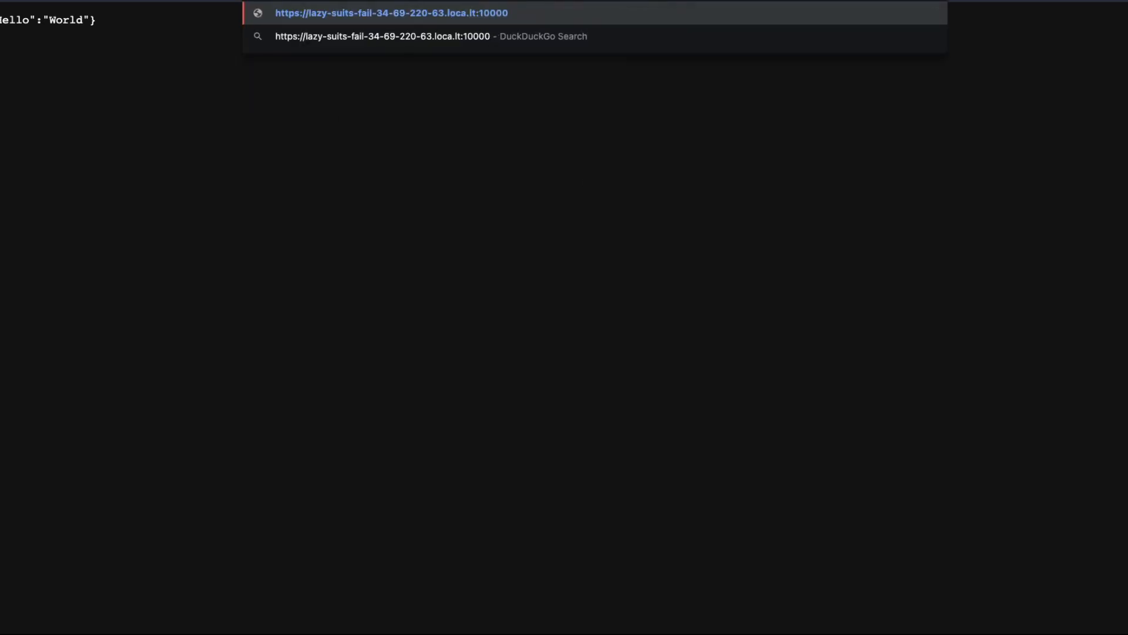
text(/d)
key(BackSpace)
key(BackSpace)
key(BackSpace)
key(BackSpace)
key(BackSpace)
key(BackSpace)
key(BackSpace)
key(BackSpace)
text(/)
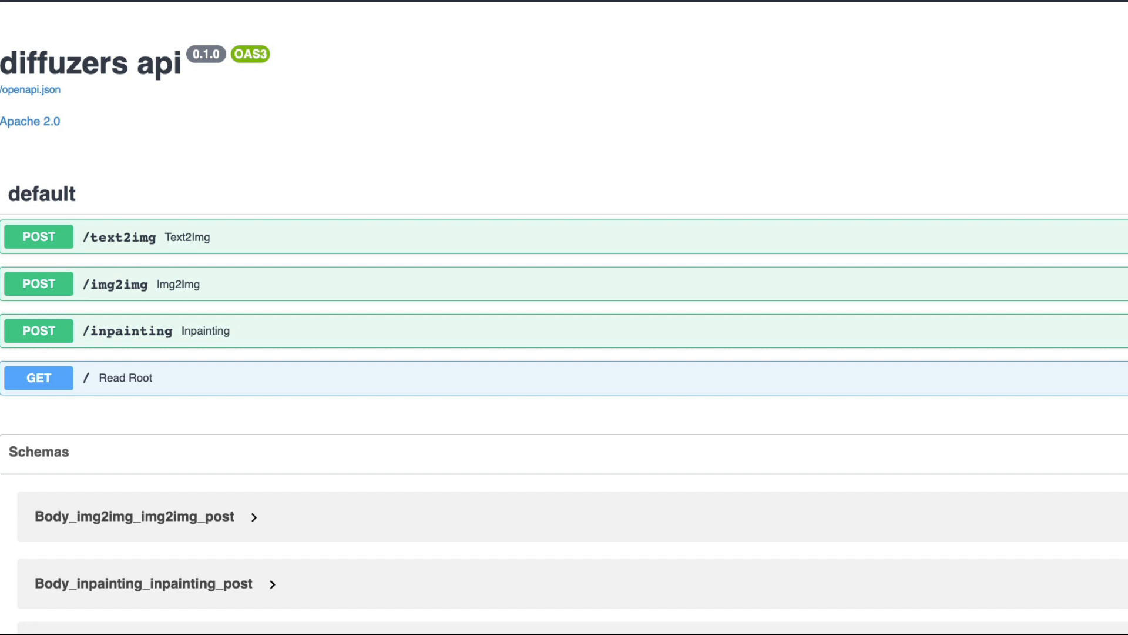
click(232, 235)
scroll(265, 235, down, 1)
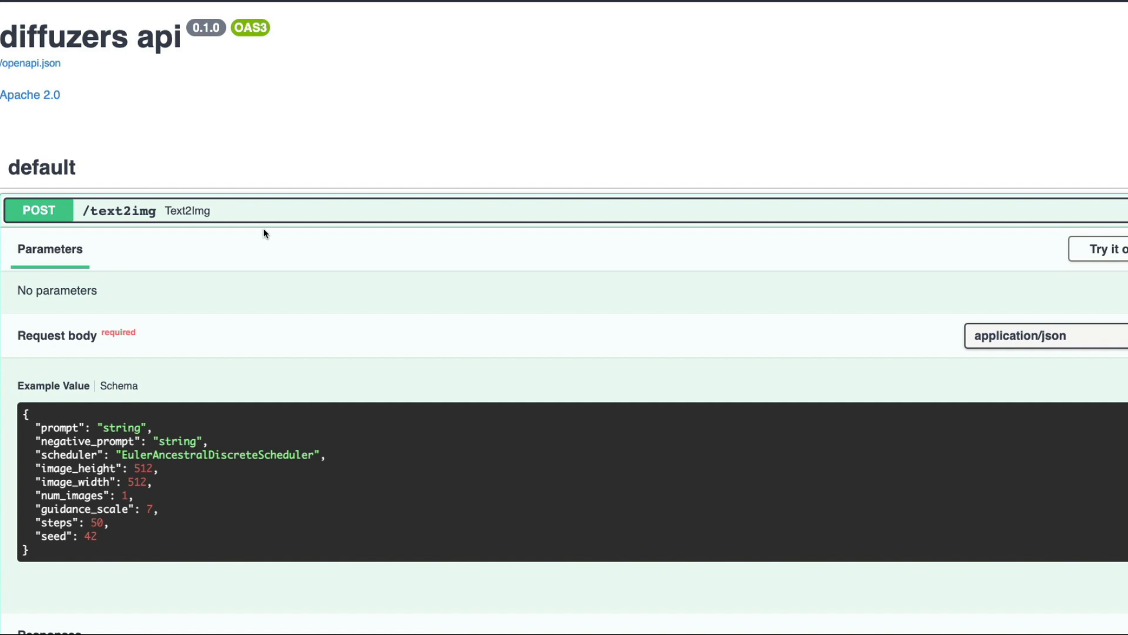
scroll(223, 296, down, 1)
scroll(159, 370, down, 2)
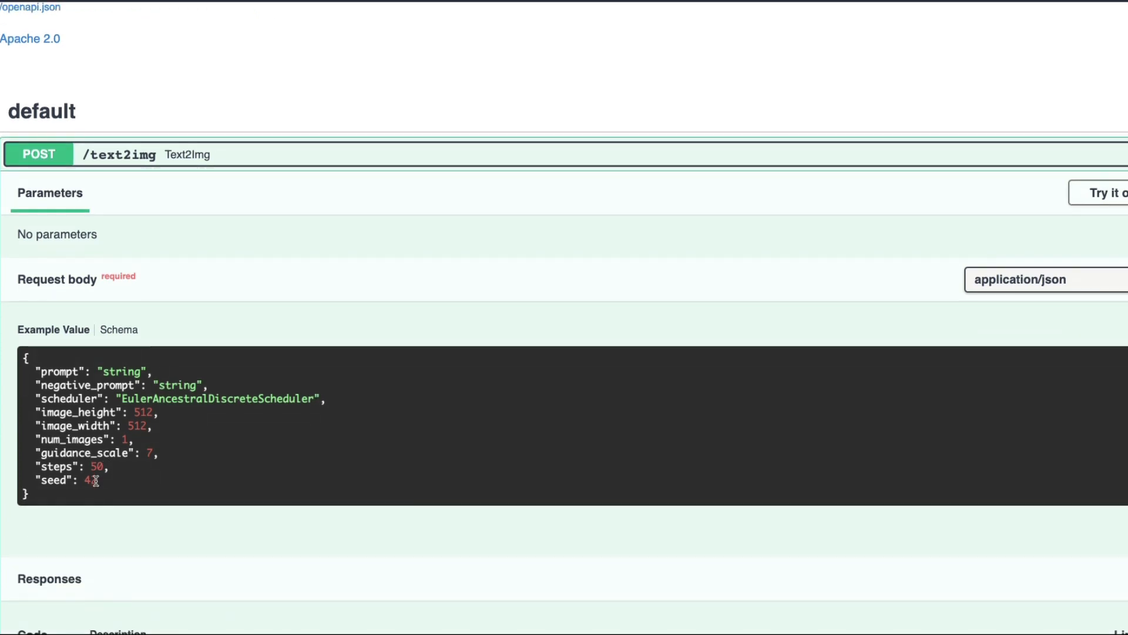
drag(97, 480, 24, 356)
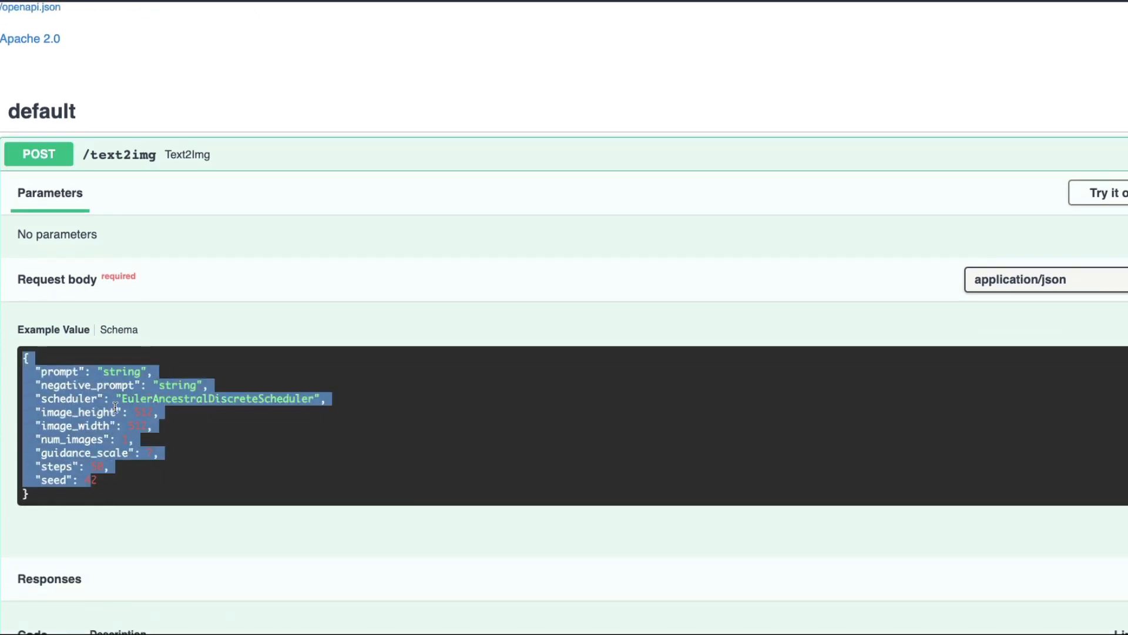
click(78, 386)
double_click(63, 371)
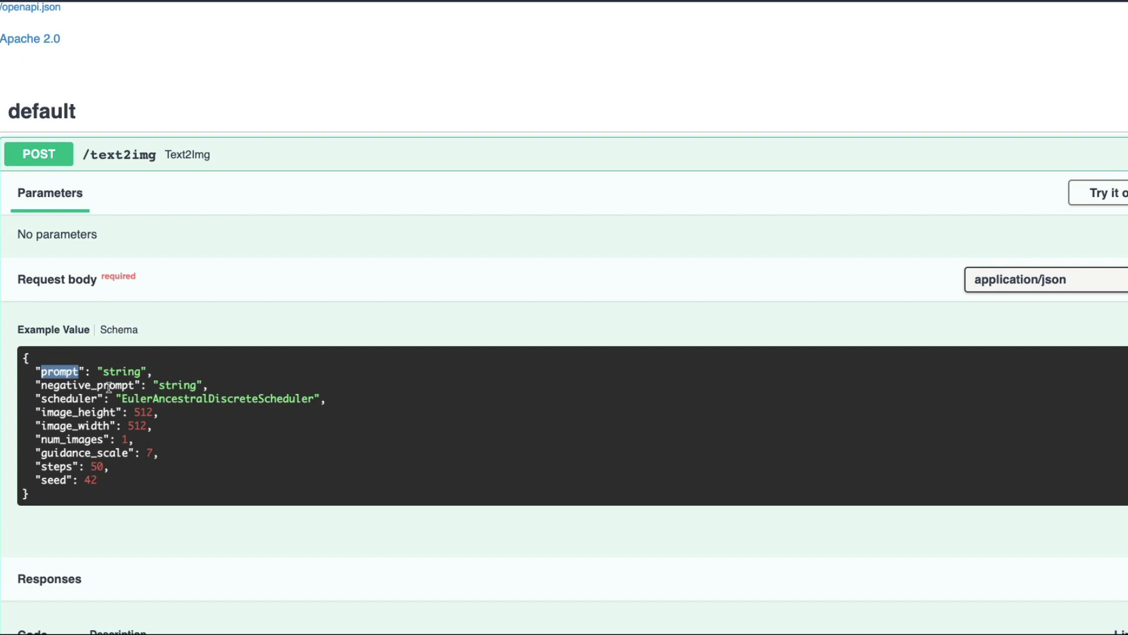
double_click(110, 385)
double_click(80, 397)
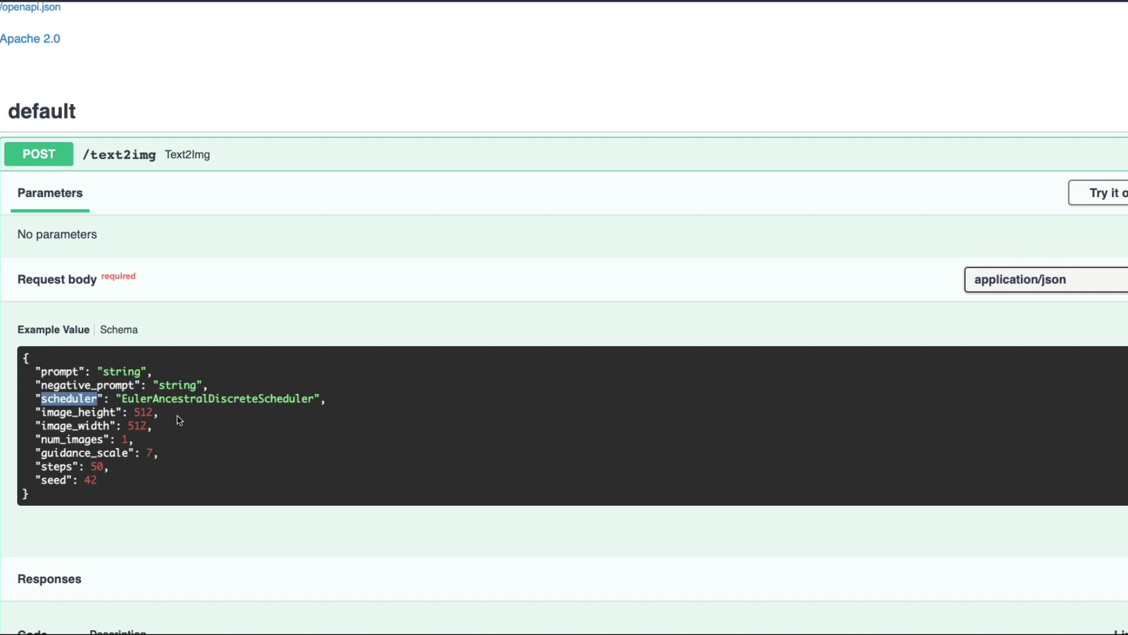
drag(165, 411, 120, 425)
click(120, 425)
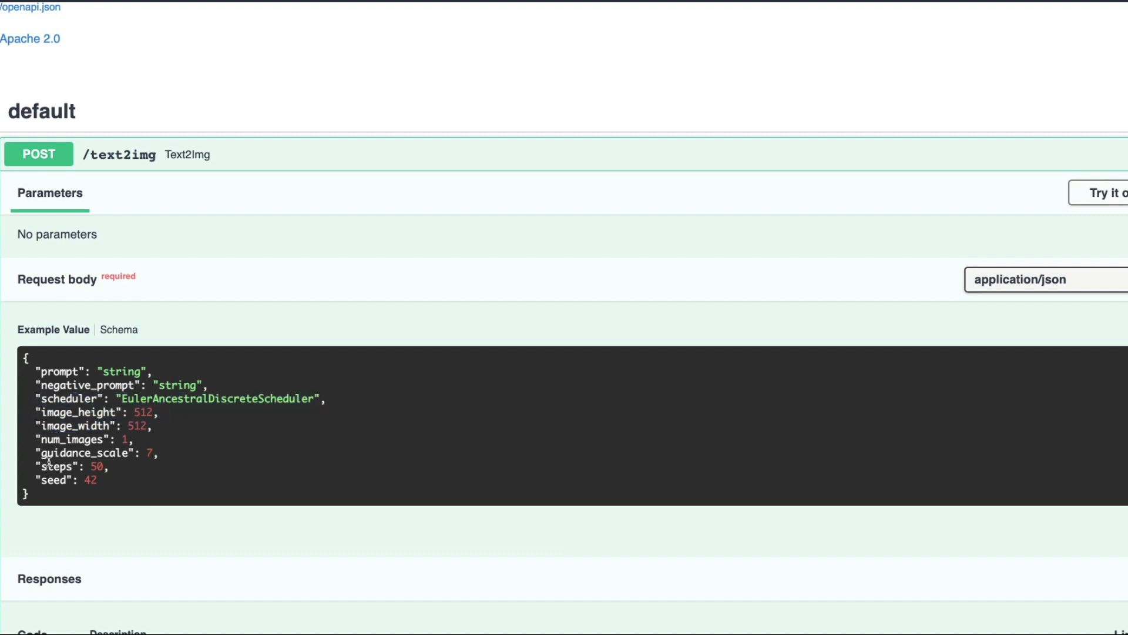
drag(40, 453, 199, 471)
drag(99, 479, 0, 374)
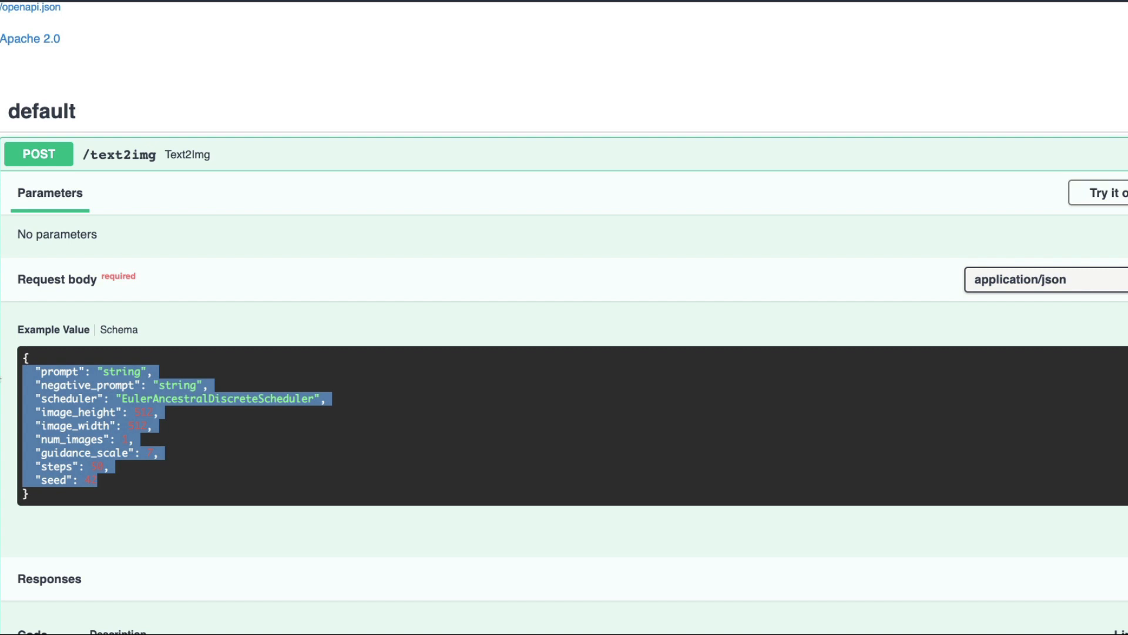
Enable Try it out and replace the placeholder prompt with the kung fu panda description.
click(1123, 207)
scroll(574, 307, down, 3)
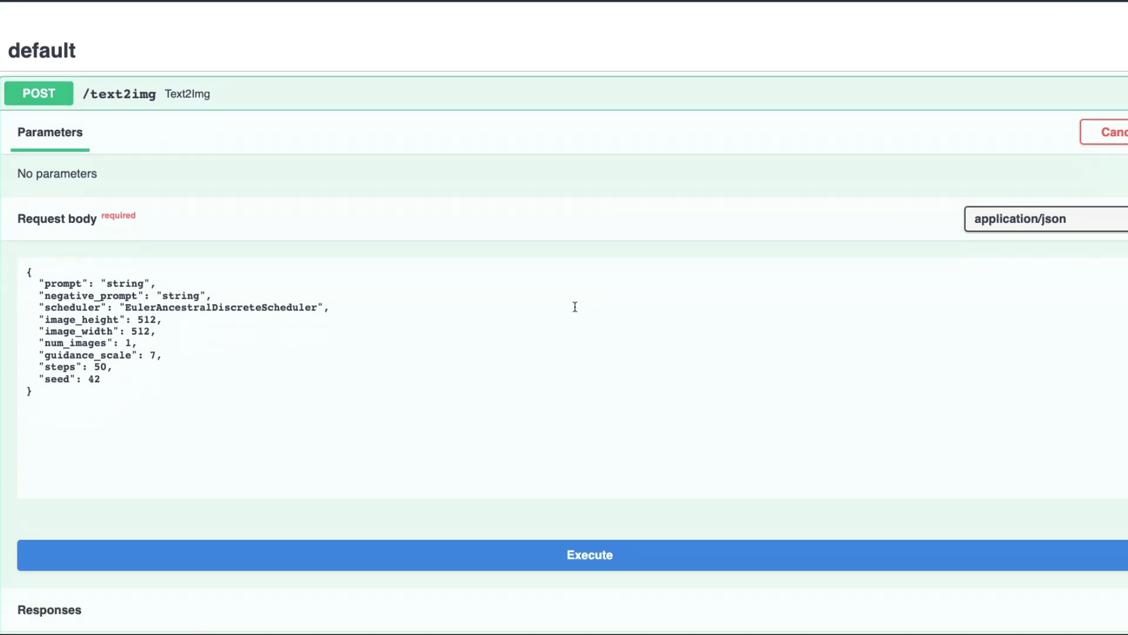
scroll(574, 306, up, 3)
scroll(323, 314, down, 3)
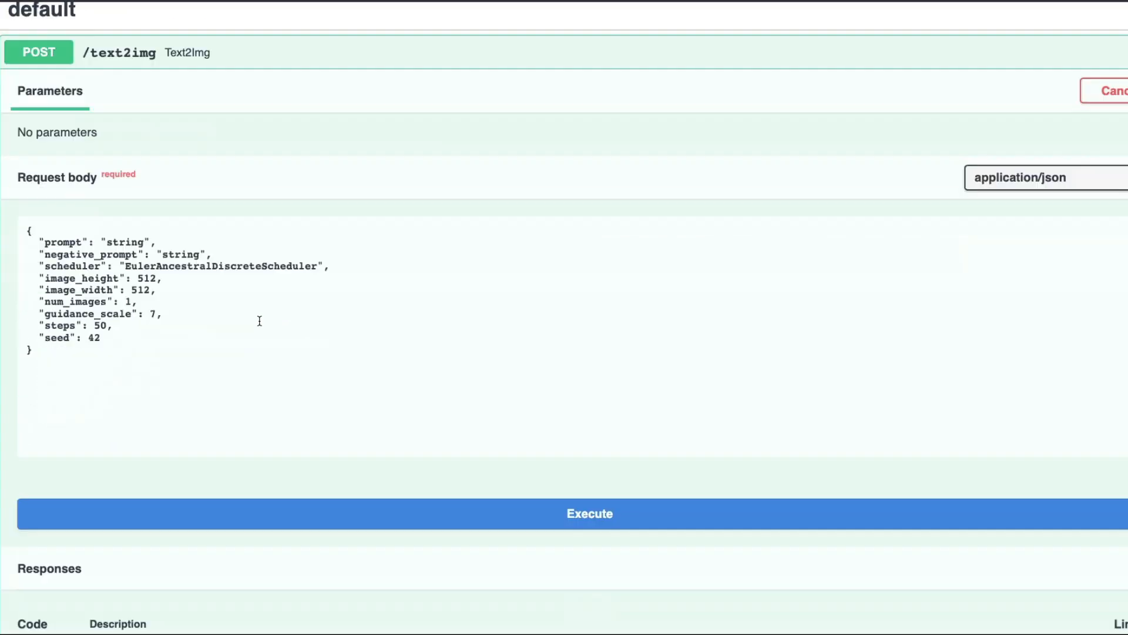
double_click(132, 238)
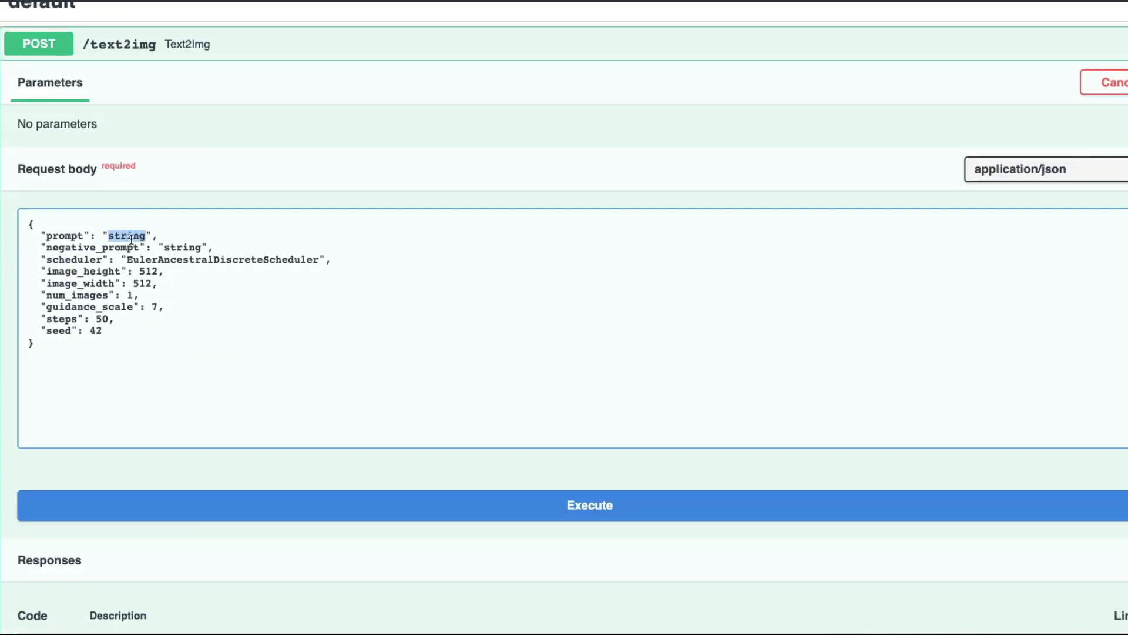
text(kung fu panda, slupr)
key(BackSpace)
key(BackSpace)
text(rping noodles, fighting enemei)
key(BackSpace)
key(BackSpace)
text(ies, kung fu style, )
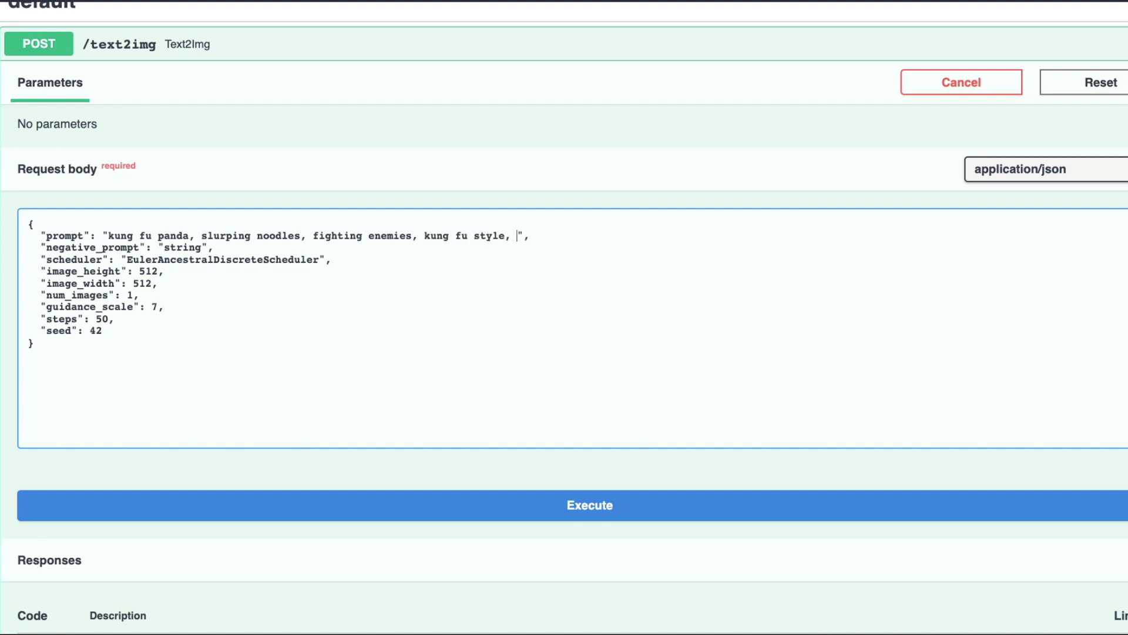
text(d)
key(BackSpace)
text(trenindg)
key(BackSpace)
key(BackSpace)
key(BackSpace)
key(BackSpace)
key(BackSpace)
text(ding on art stati)
key(BackSpace)
text(tion,)
key(BackSpace)
key(BackSpace)
key(BackSpace)
key(BackSpace)
key(BackSpace)
text(ion, realistid)
key(BackSpace)
text(c photo, digital art)
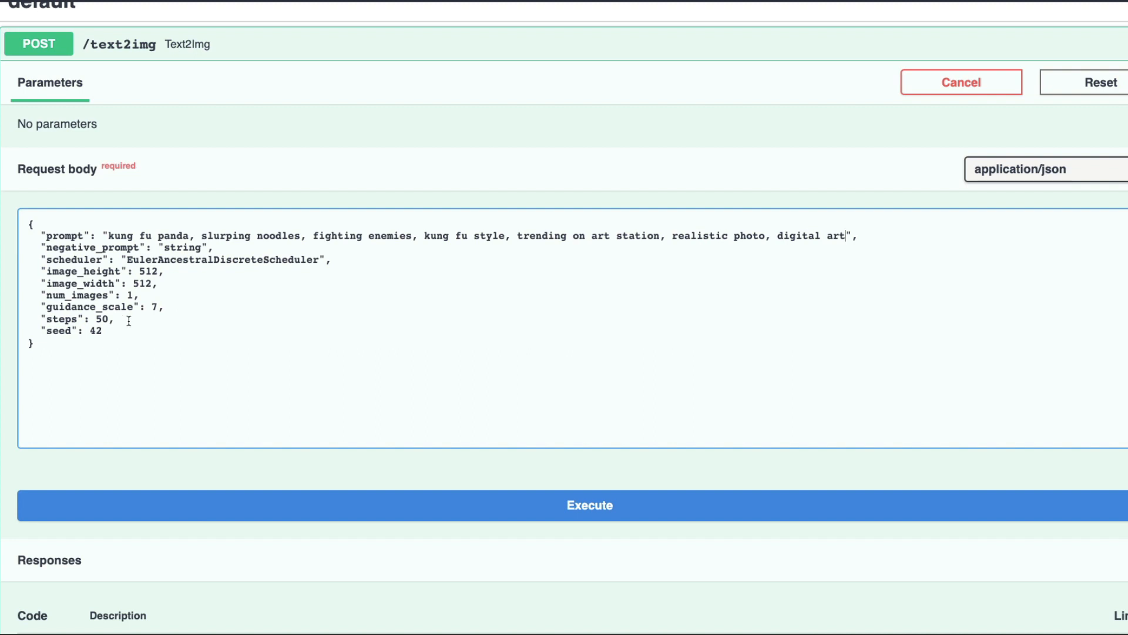
Set the seed to 12345666 and the steps to 30, leaving guidance_scale as is.
double_click(100, 331)
text(12345666)
drag(151, 307, 186, 308)
double_click(101, 318)
text(30)
Execute the text2img request and review the body until a 200 response arrives.
click(539, 502)
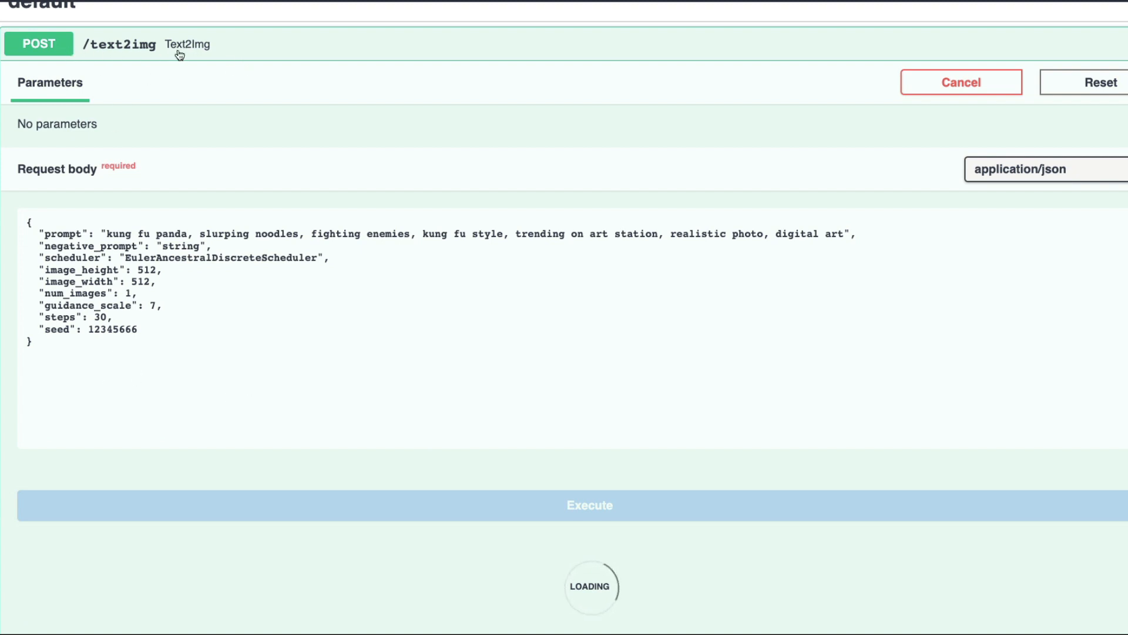
scroll(177, 88, up, 1)
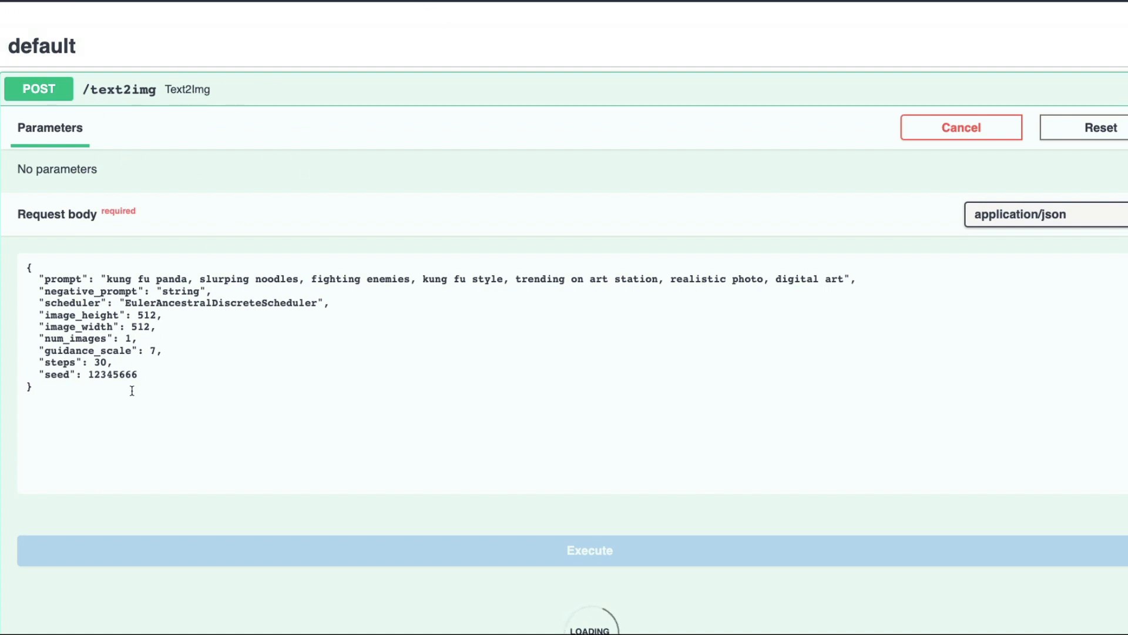
click(146, 428)
drag(147, 429, 16, 268)
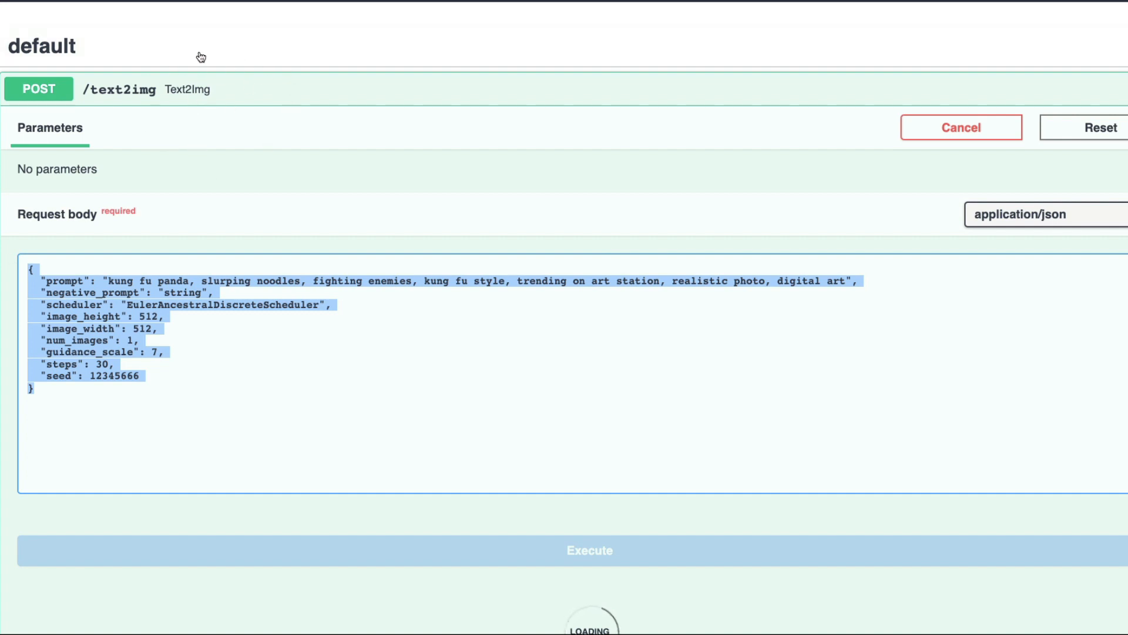
drag(156, 435, 32, 269)
scroll(234, 326, down, 3)
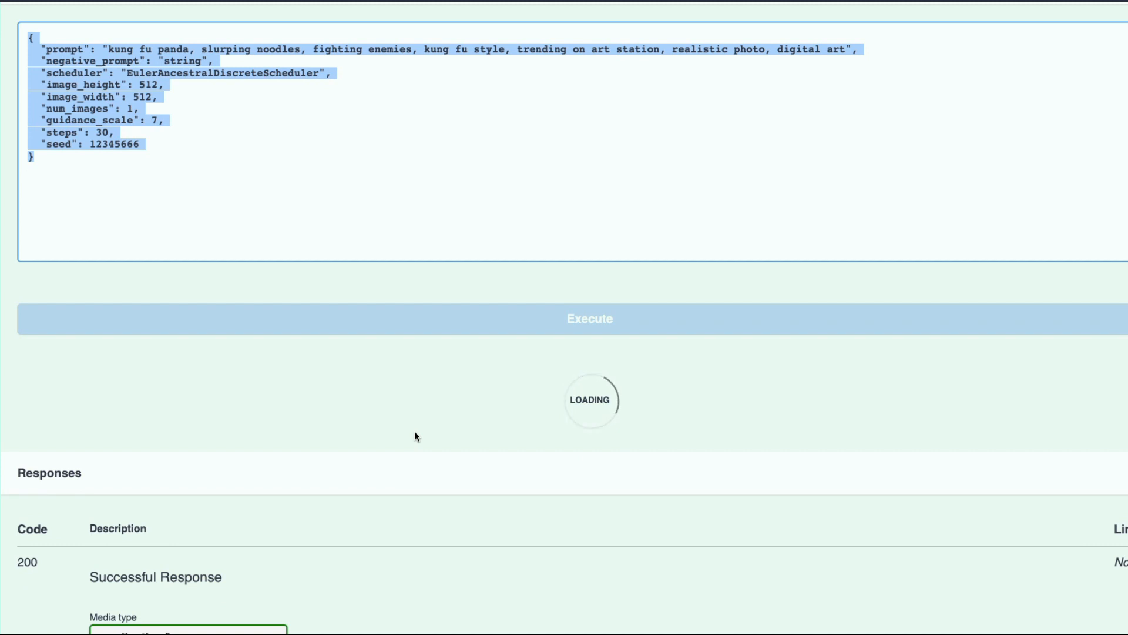
scroll(415, 438, down, 3)
double_click(26, 428)
scroll(160, 429, down, 3)
scroll(191, 428, down, 1)
scroll(191, 428, down, 5)
scroll(192, 429, up, 3)
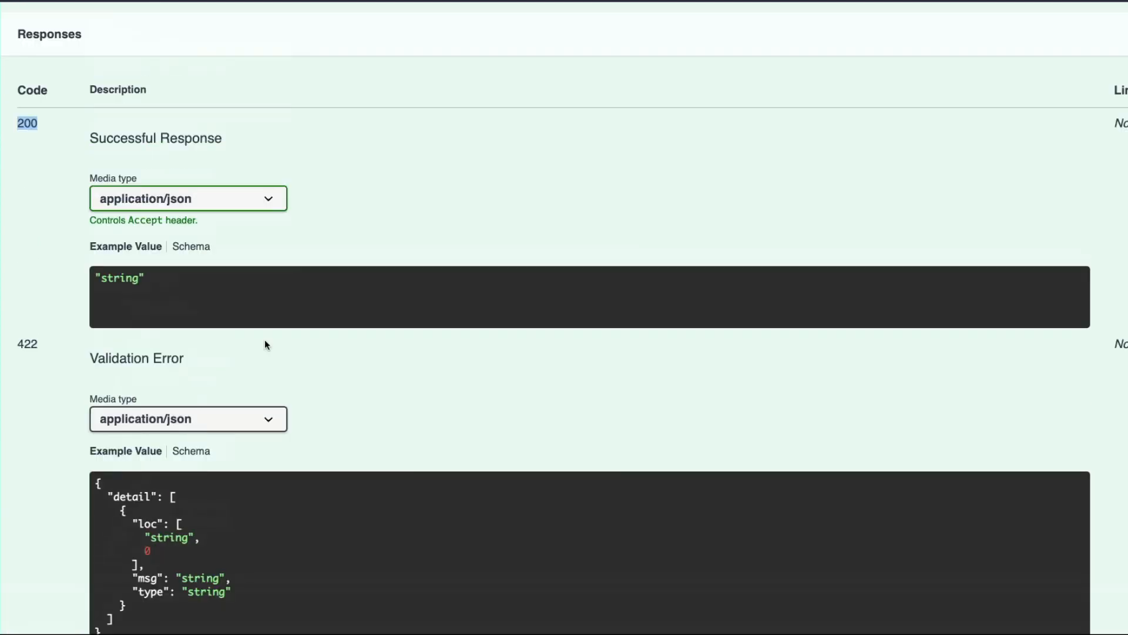
scroll(236, 399, down, 5)
scroll(236, 400, up, 1)
scroll(236, 398, down, 1)
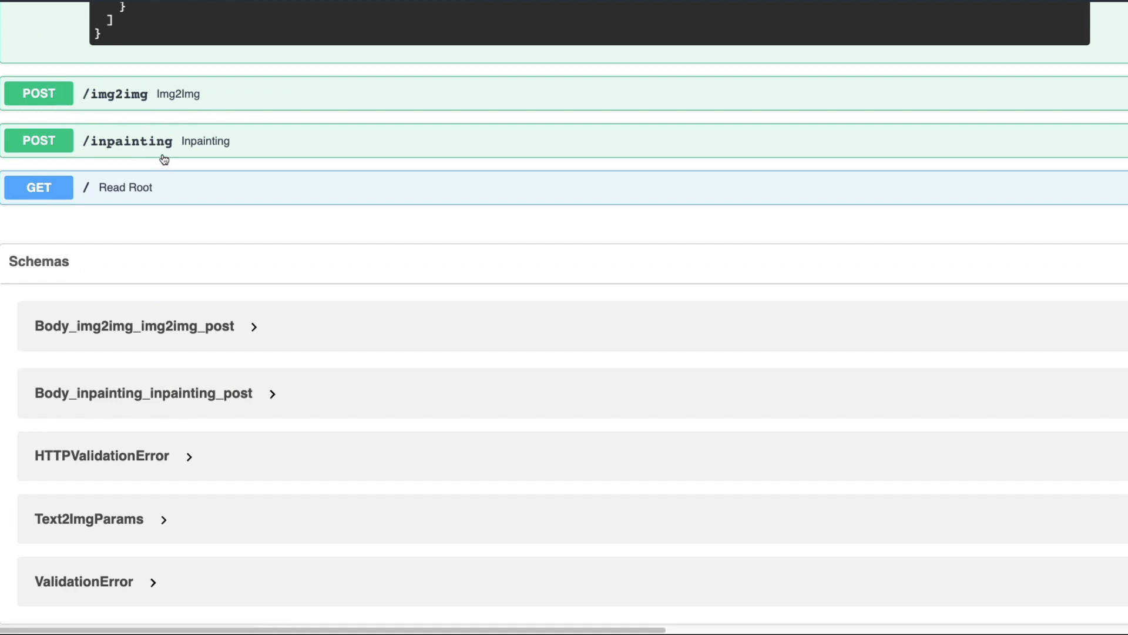
scroll(317, 203, up, 5)
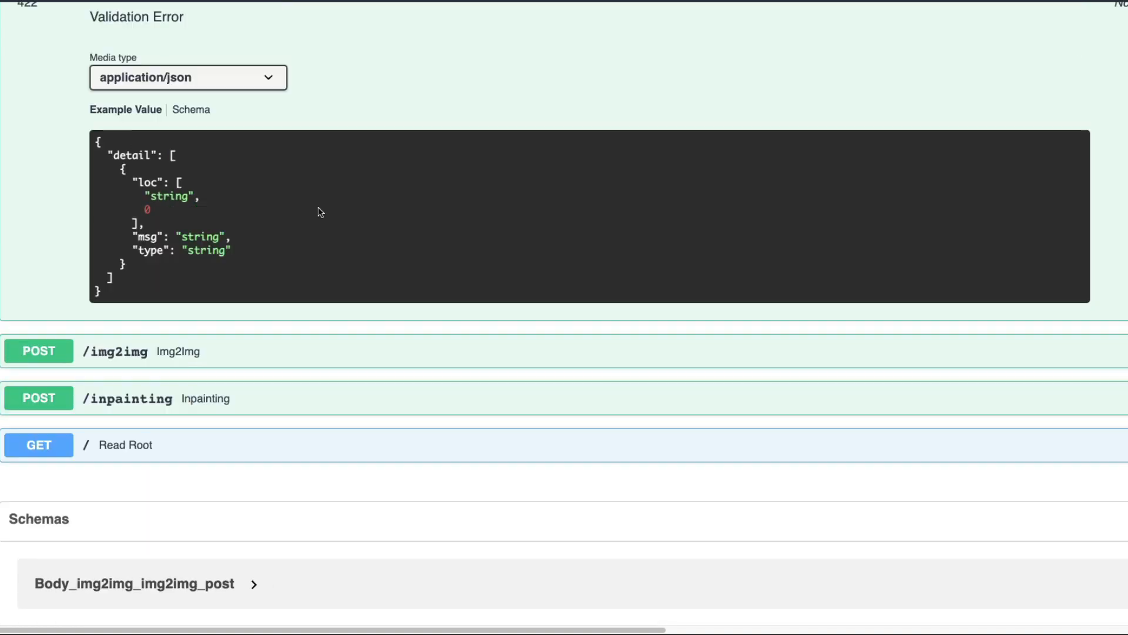
scroll(318, 208, up, 2)
scroll(318, 208, up, 5)
scroll(317, 207, up, 1)
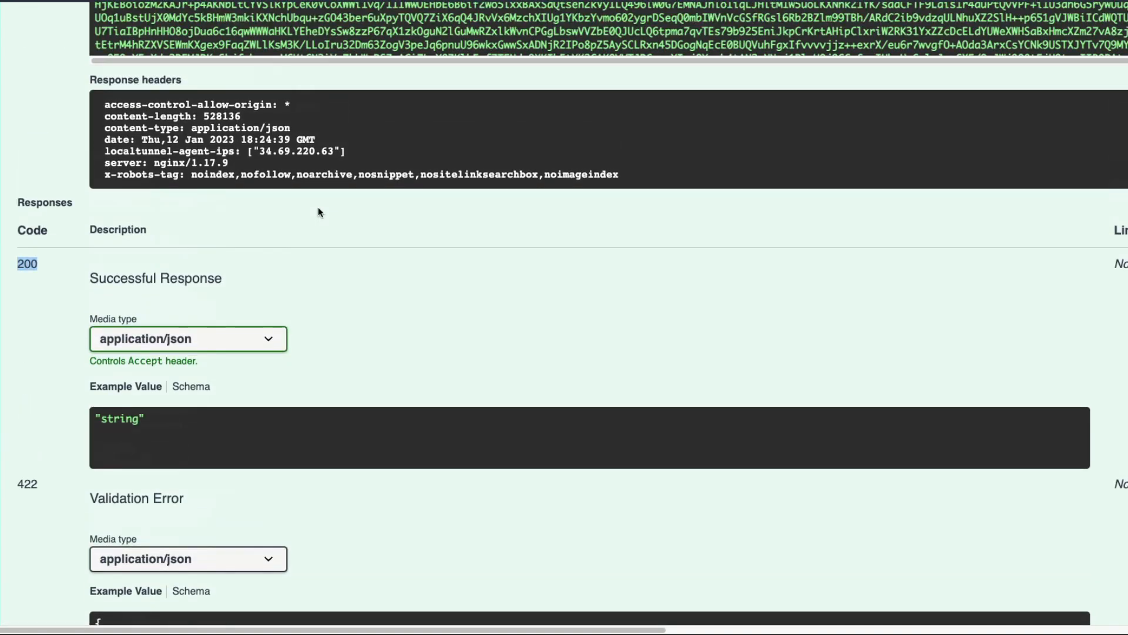
scroll(318, 208, up, 1)
scroll(319, 211, up, 3)
scroll(318, 217, up, 4)
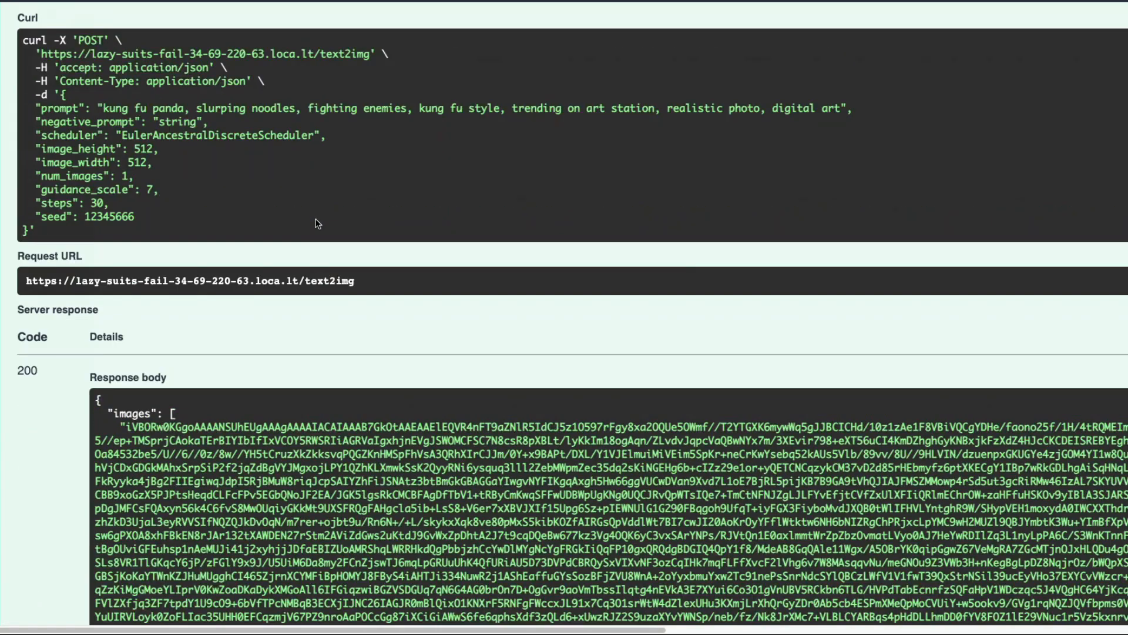
Select the entire base64 string under 'images' in the 200 response body for copying.
double_click(34, 372)
click(385, 473)
double_click(127, 428)
triple_click(137, 443)
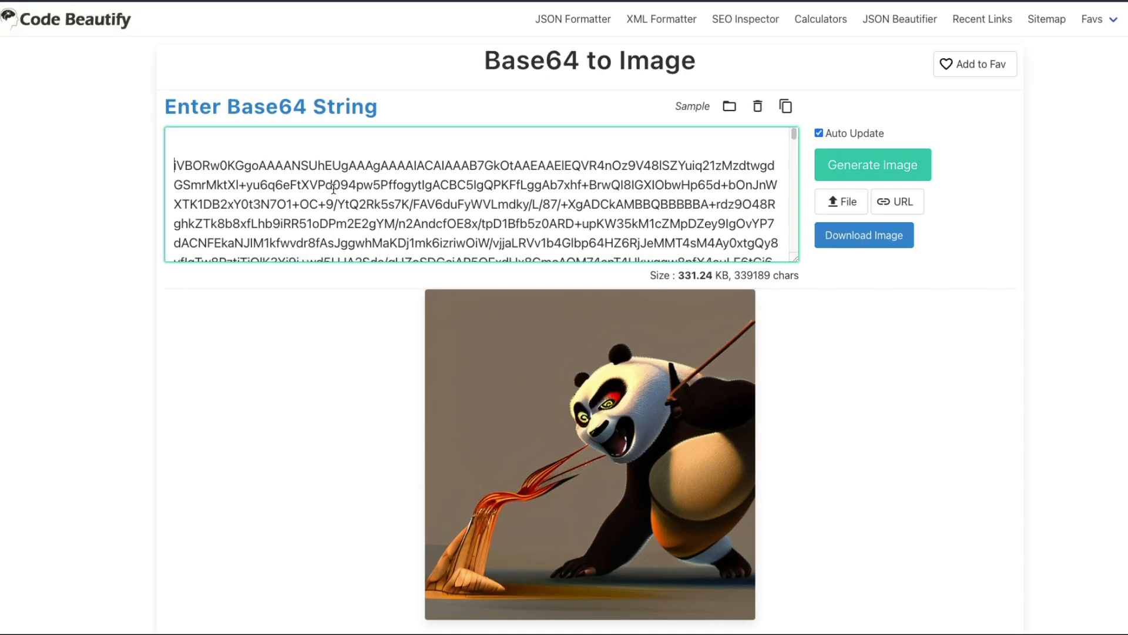
Replace the decoder's old text with the base64 string, stripping both quotes so the kung fu panda renders.
key(ctrl+a)
key(BackSpace)
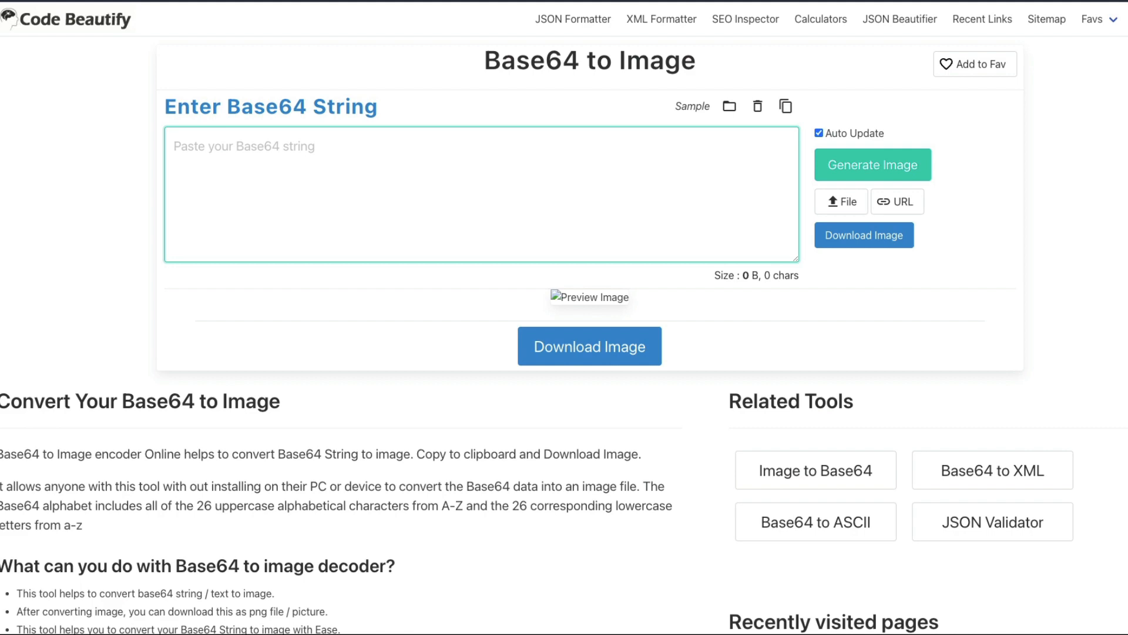
key(ctrl+v)
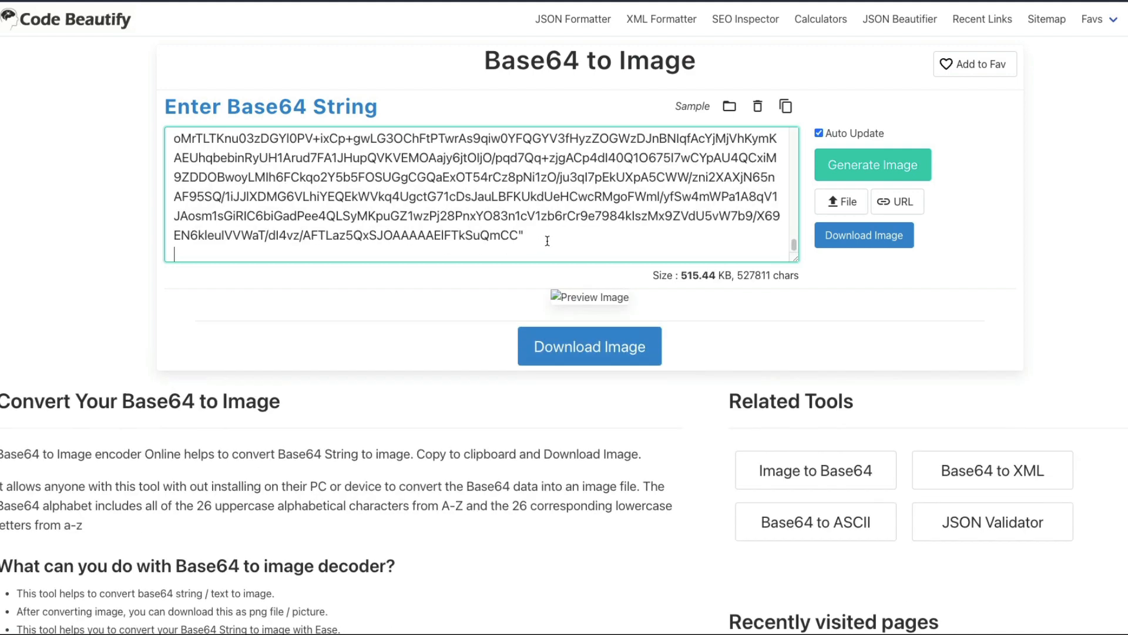
click(547, 239)
key(BackSpace)
scroll(428, 246, up, 3)
scroll(429, 246, up, 3)
drag(796, 239, 796, 134)
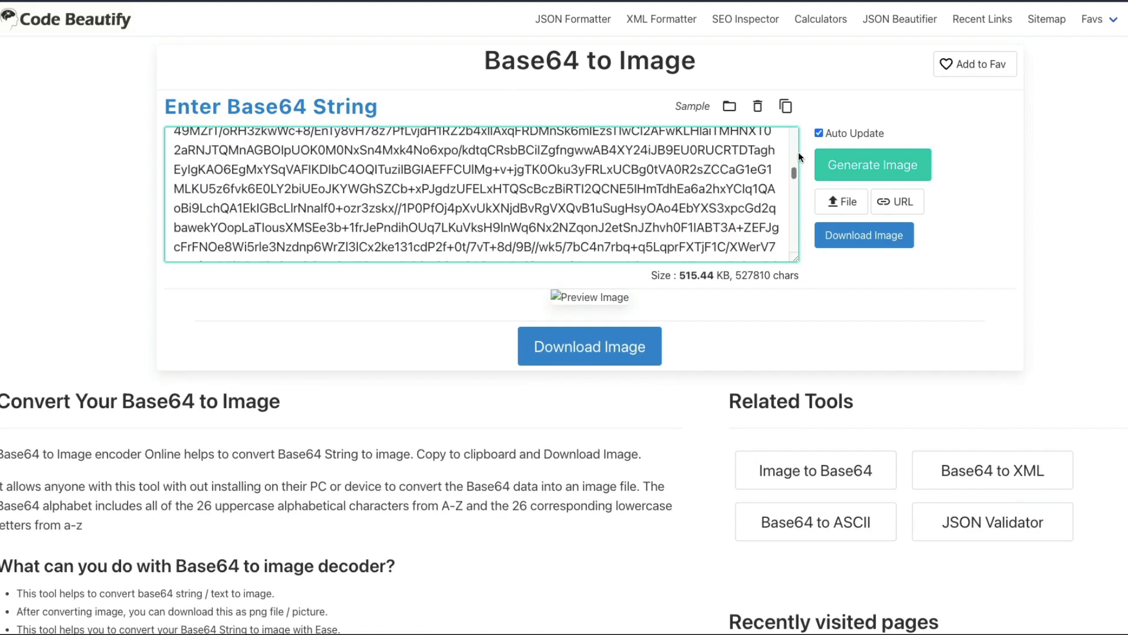
click(179, 166)
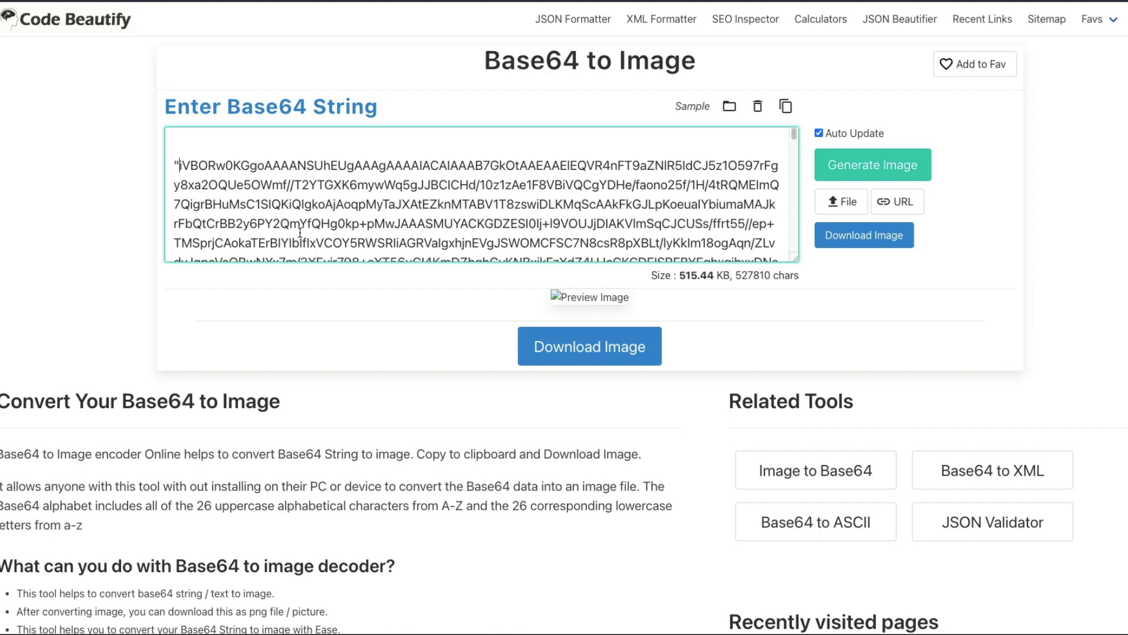
key(BackSpace)
scroll(973, 443, down, 1)
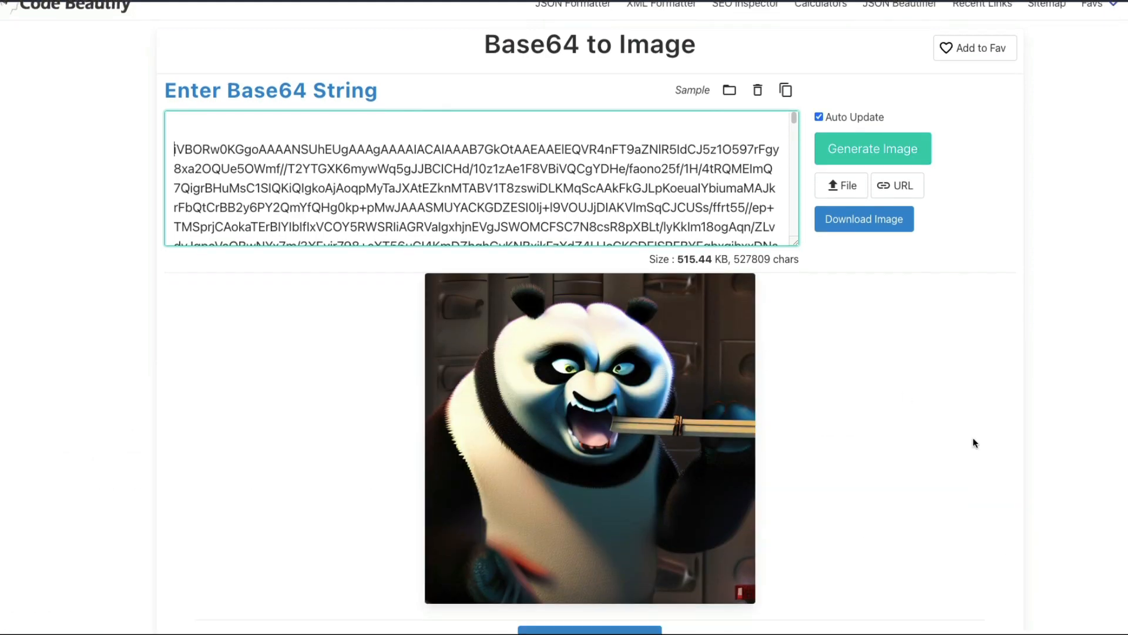
scroll(988, 438, down, 2)
scroll(861, 407, up, 1)
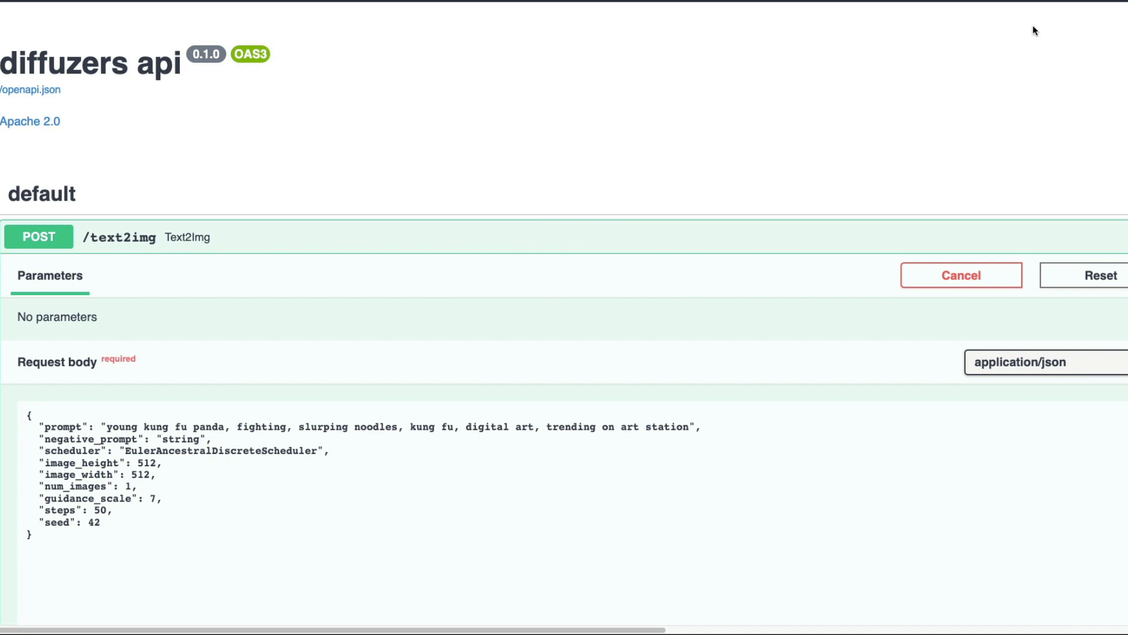
scroll(512, 355, down, 3)
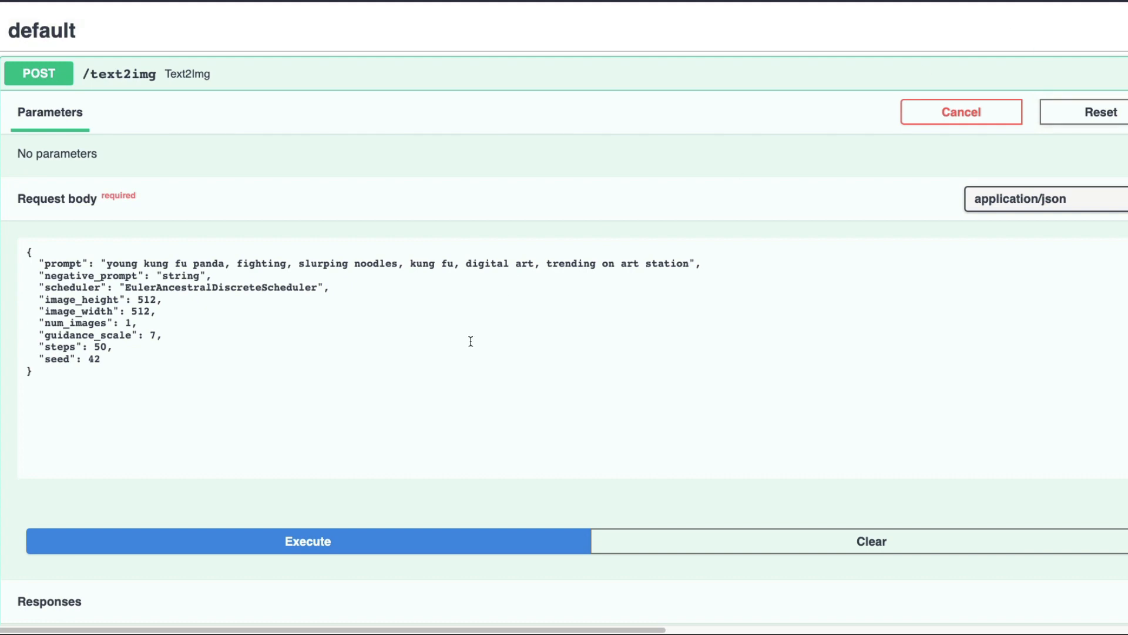
scroll(470, 342, down, 3)
scroll(250, 368, down, 5)
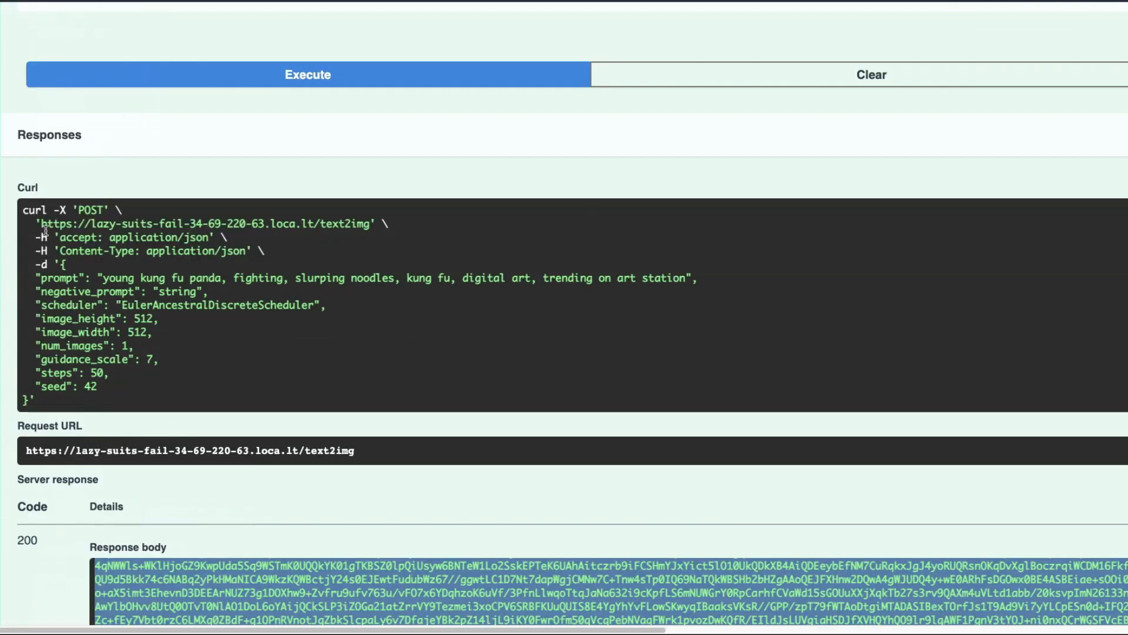
Select and copy the generated curl command for the text2img request.
drag(23, 211, 110, 411)
key(ctrl+c)
click(108, 411)
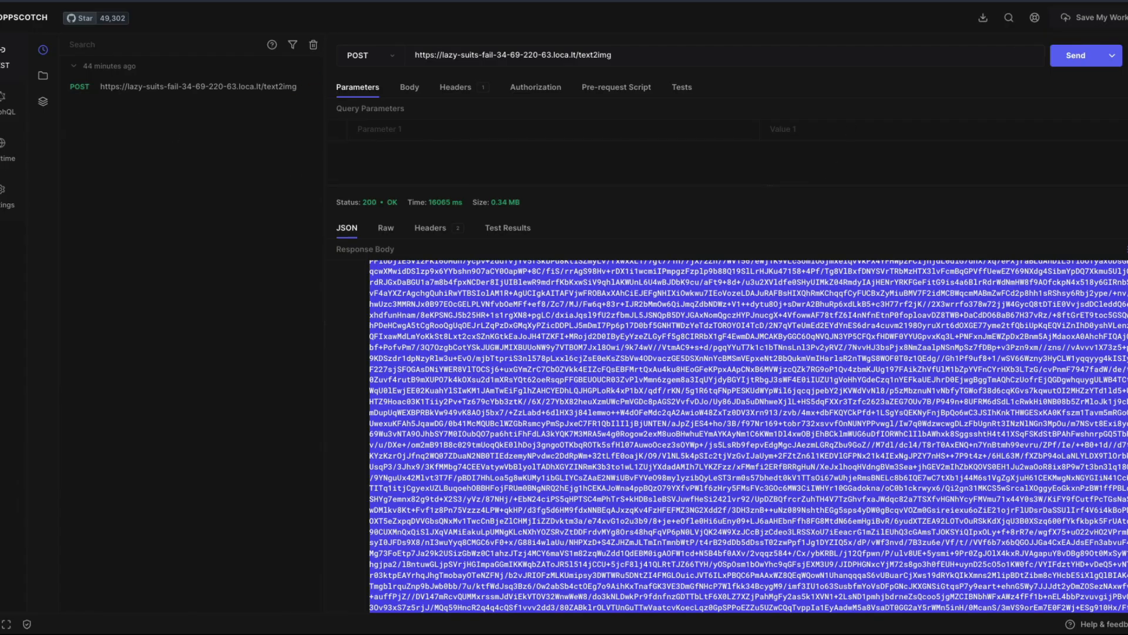
Import the copied curl and replace the panda prompt with a young chinese girl's studio portrait.
click(1113, 56)
click(1110, 89)
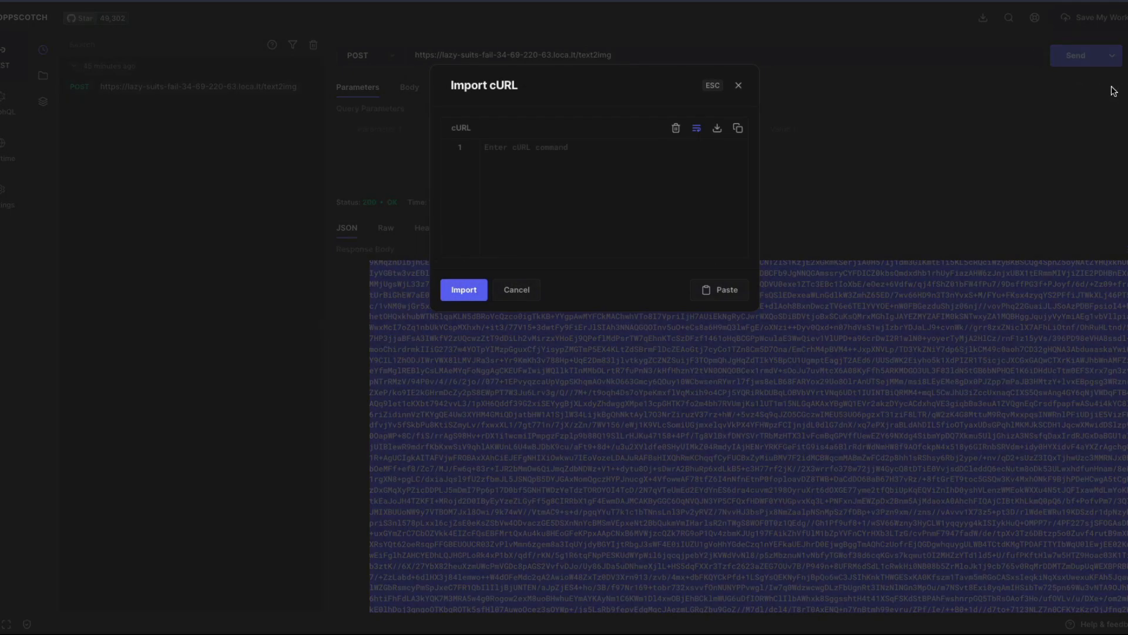
key(ctrl+v)
scroll(574, 220, up, 3)
scroll(583, 218, up, 3)
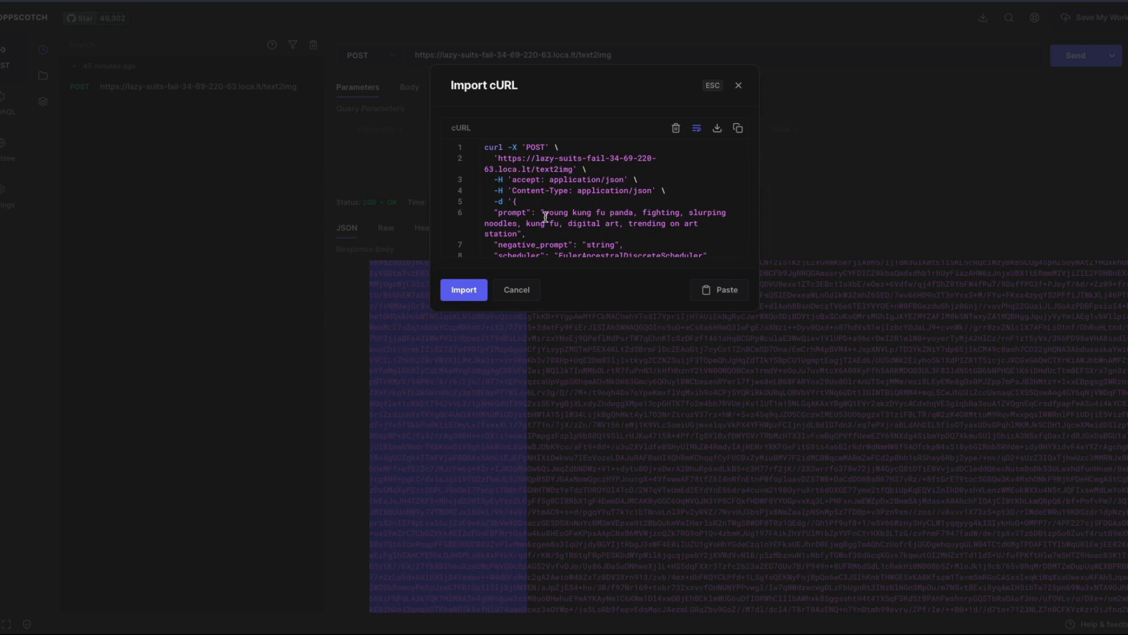
drag(544, 213, 520, 233)
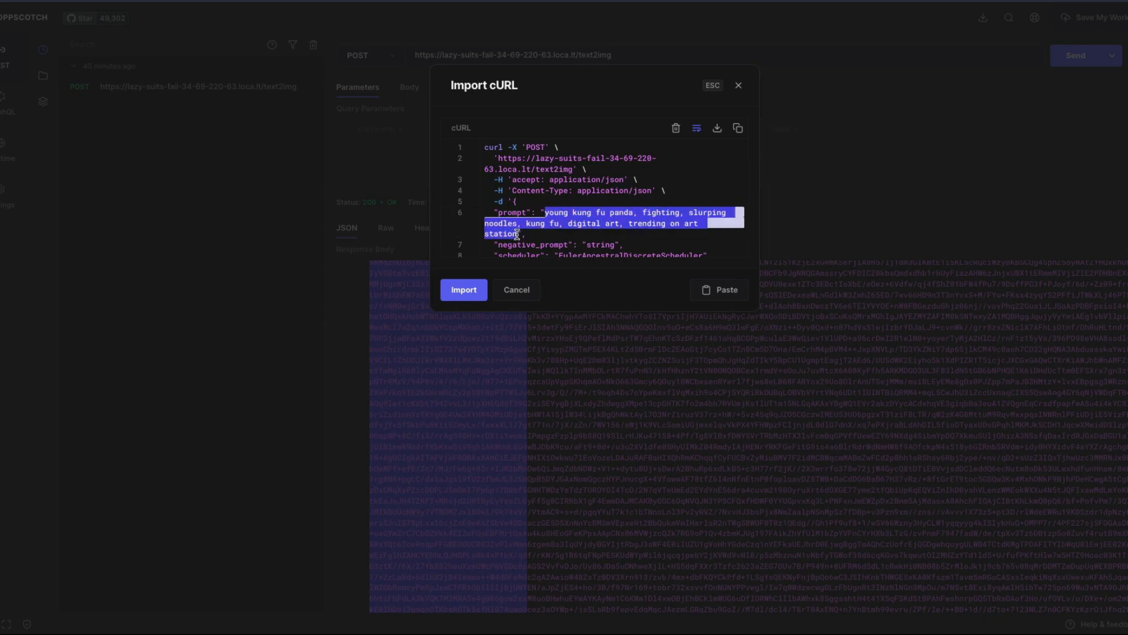
text(a beau)
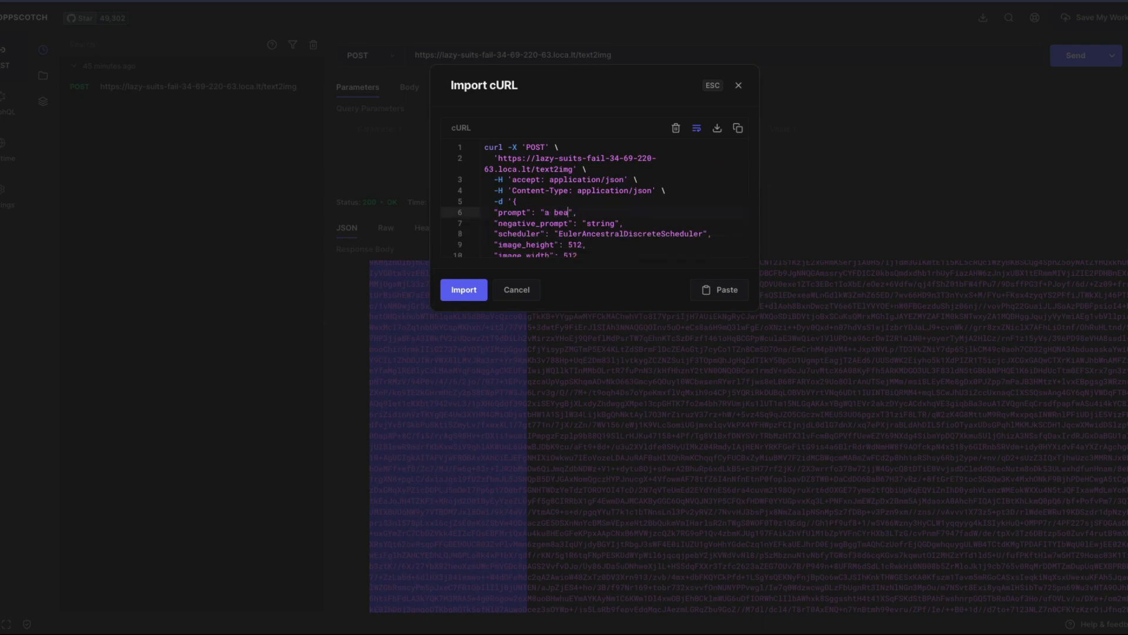
text(tiful portrait of a young chinese girl, studio lighting, close up shot,)
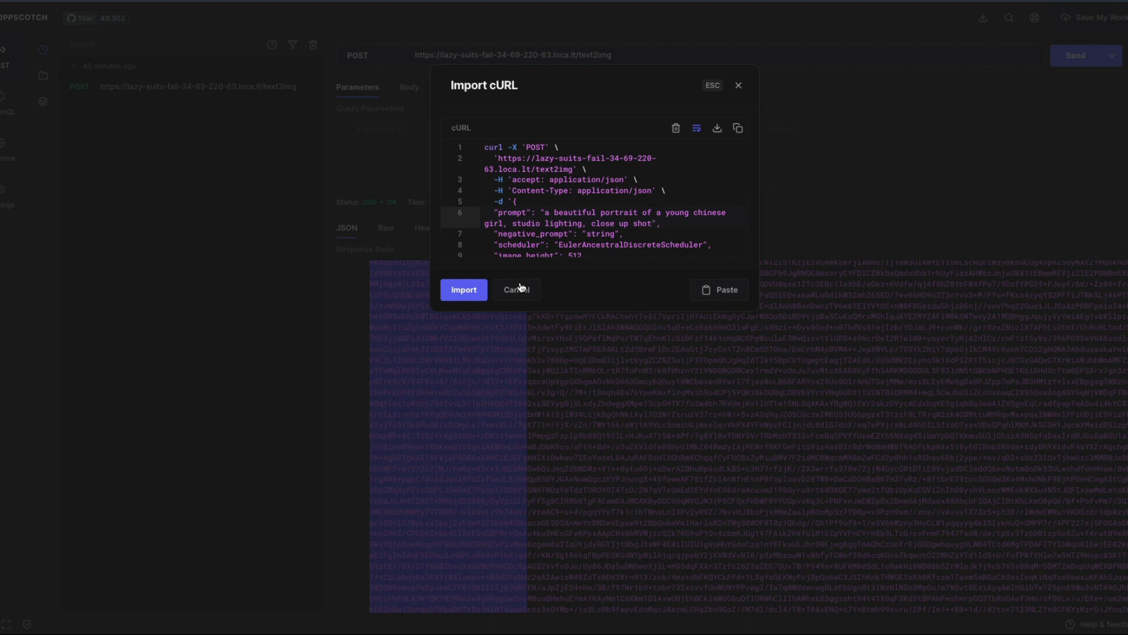
Set negative_prompt to "3d, cartoonish, blender" and import the edited request.
click(602, 237)
double_click(602, 236)
key(BackSpace)
text(3d)
key(BackSpace)
text(cartoonish, blender)
click(677, 234)
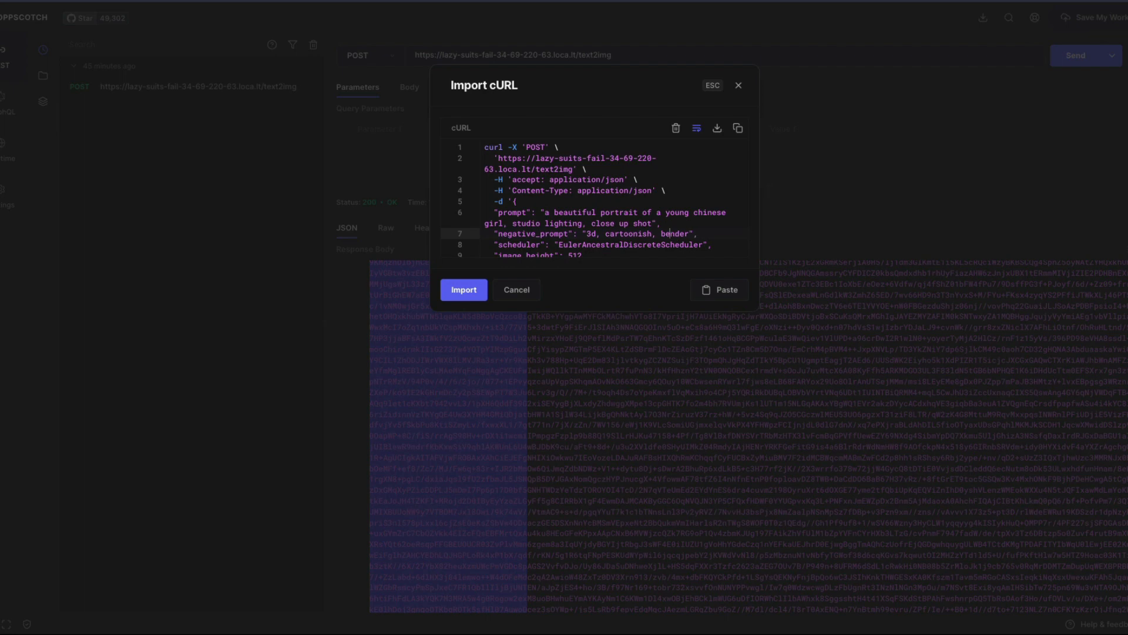
click(446, 289)
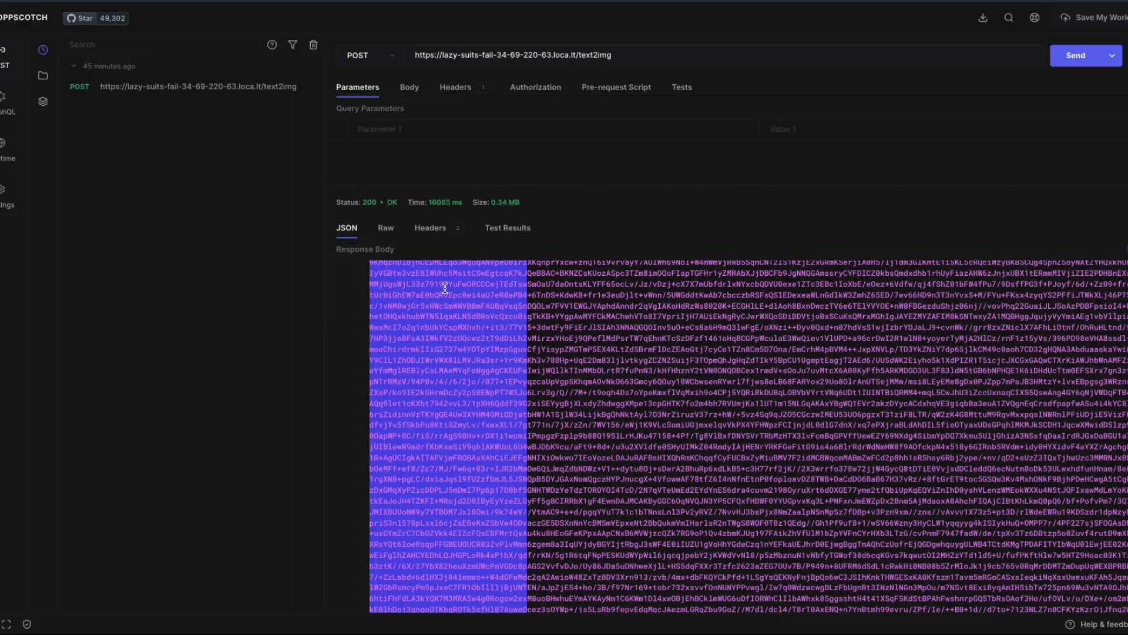
Send the portrait request (200 OK) and select the returned base64 response body.
key(ctrl+Return)
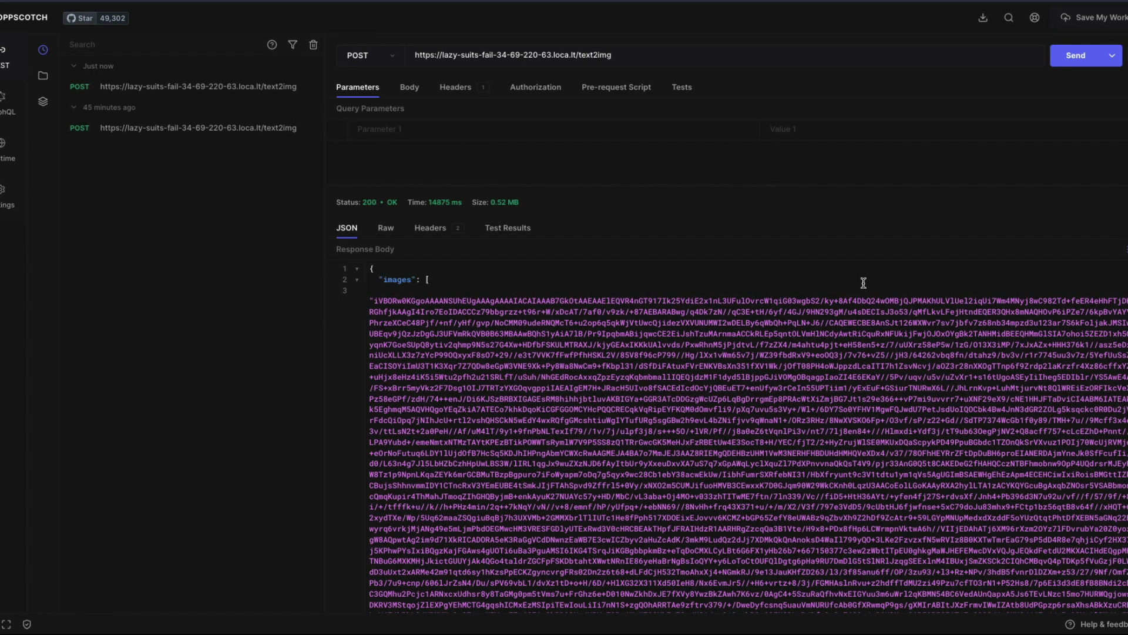
triple_click(417, 342)
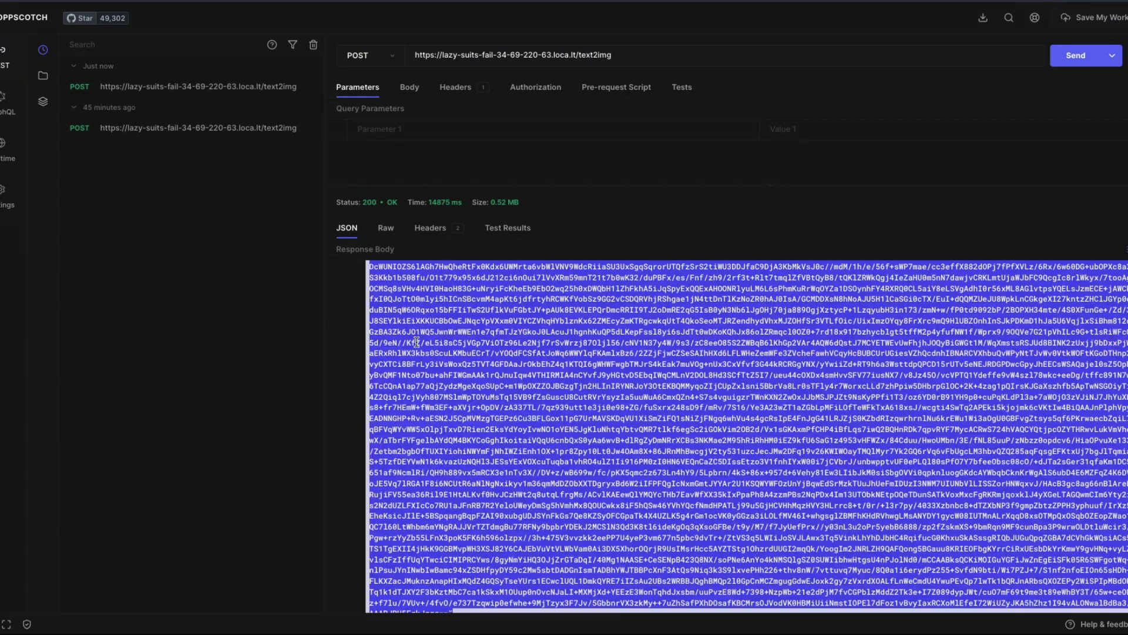
scroll(505, 366, up, 3)
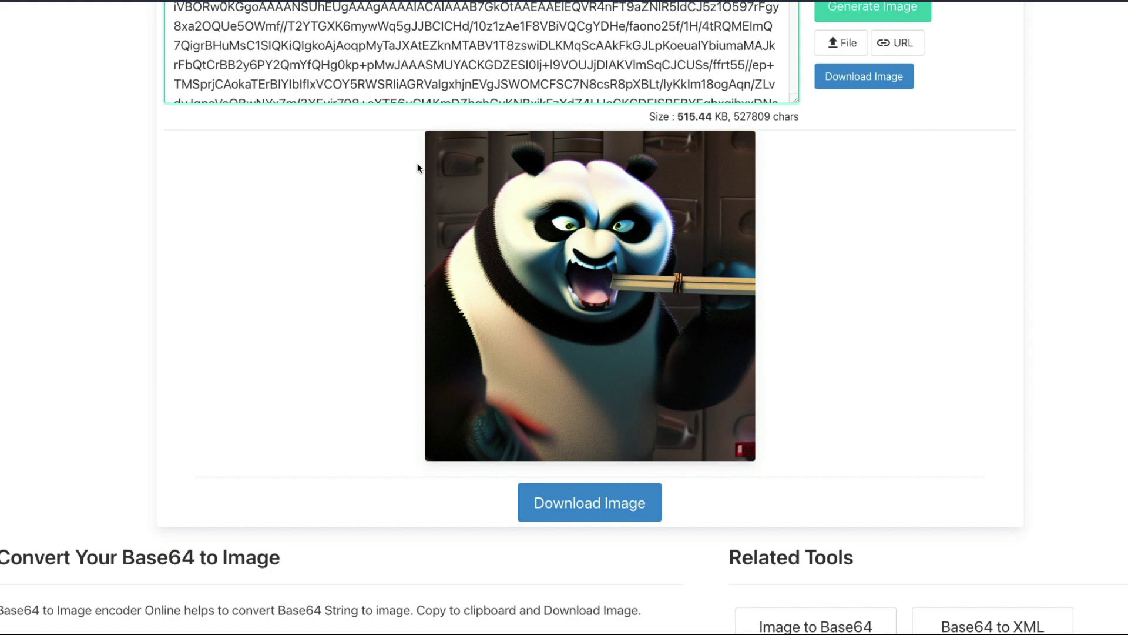
scroll(417, 164, up, 2)
scroll(412, 157, up, 1)
Paste the new base64 string over the panda data and remove its leading and trailing quotes.
key(ctrl+a)
key(BackSpace)
key(ctrl+v)
click(535, 229)
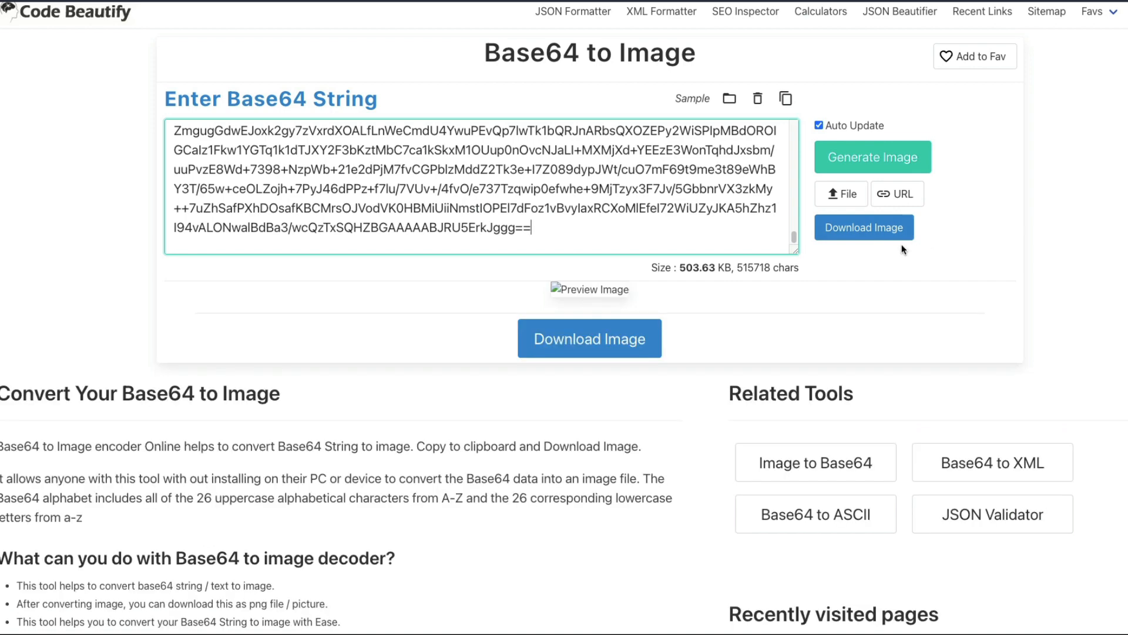
drag(793, 238, 798, 132)
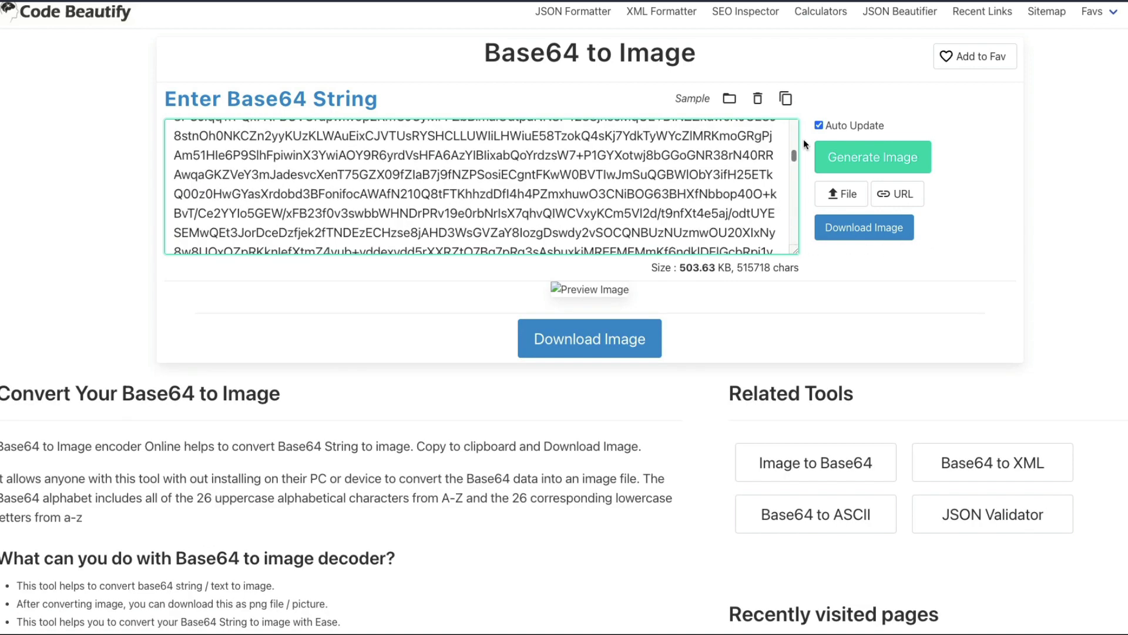
click(178, 158)
key(BackSpace)
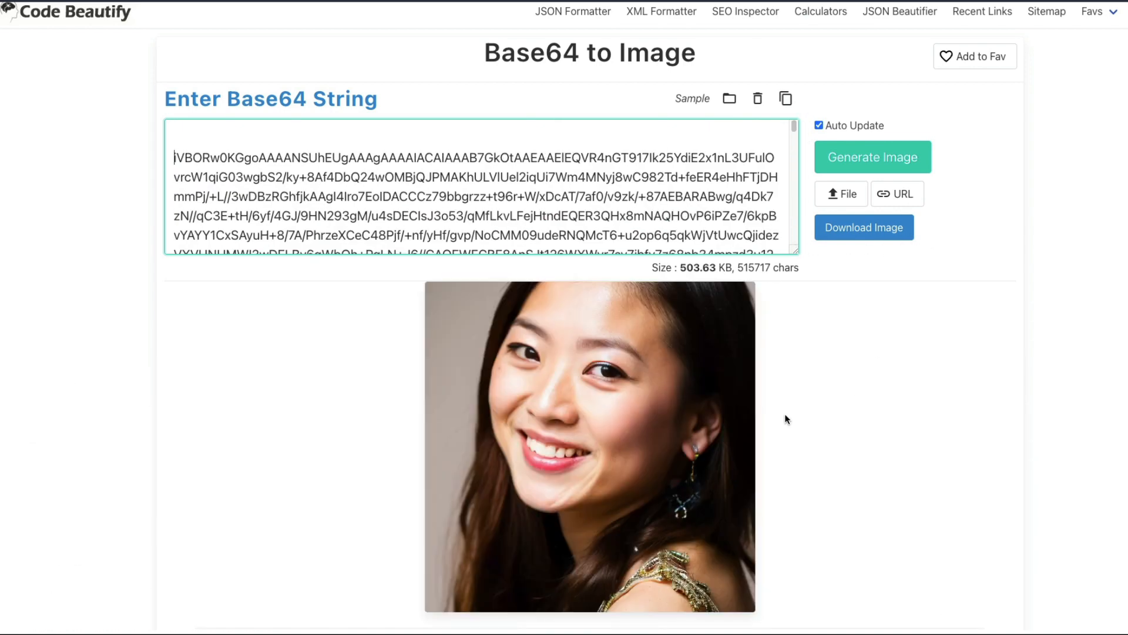
scroll(787, 420, down, 1)
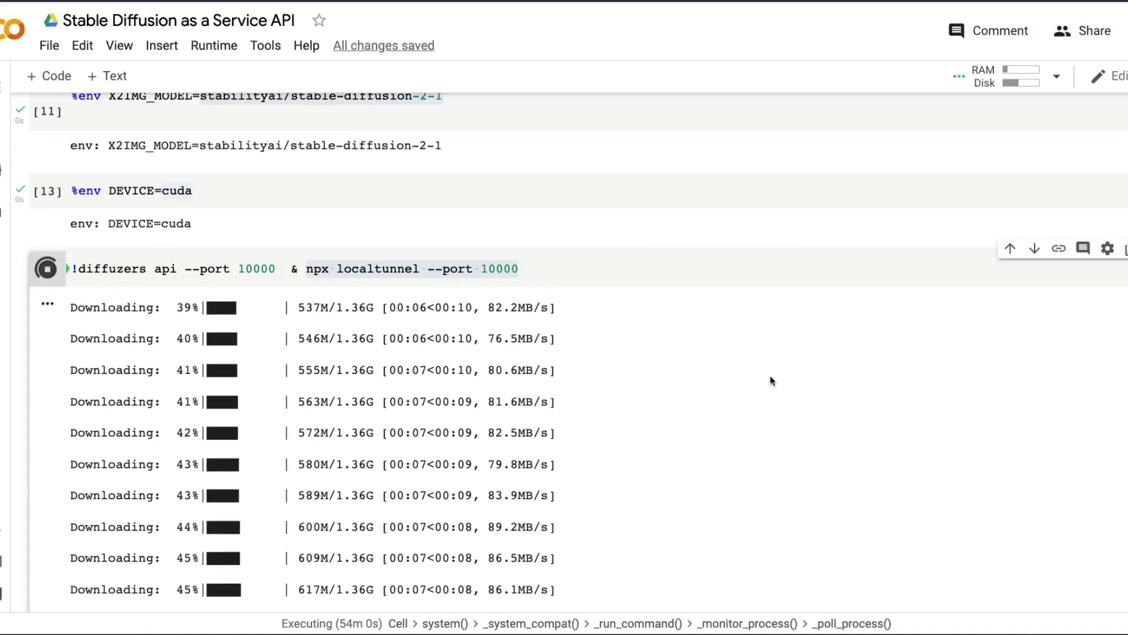
scroll(621, 206, up, 10)
scroll(624, 219, up, 10)
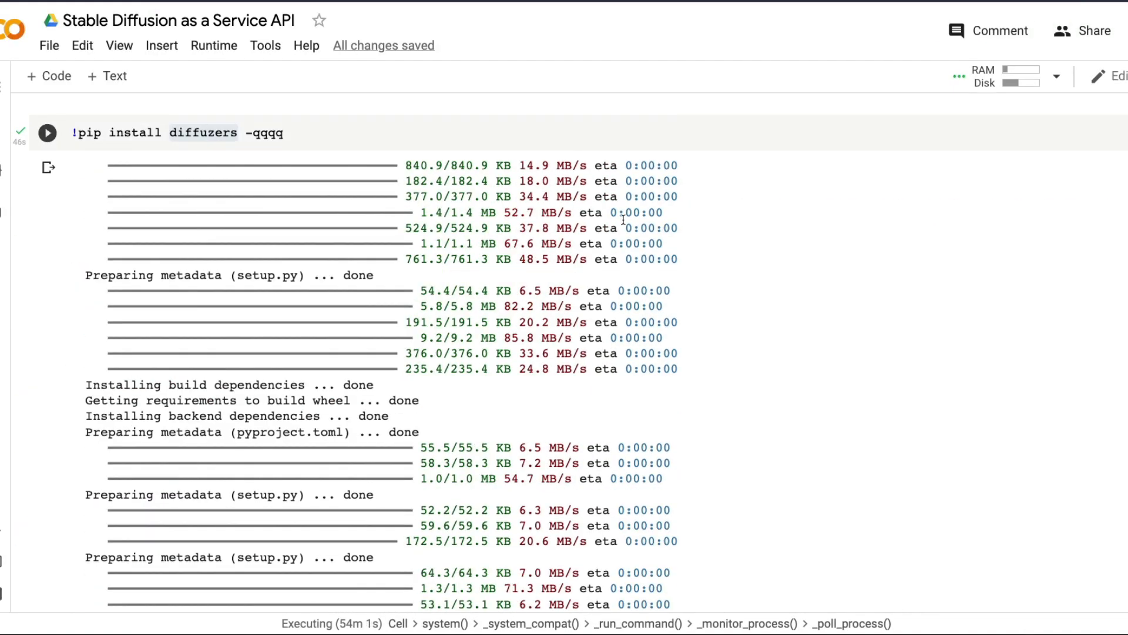